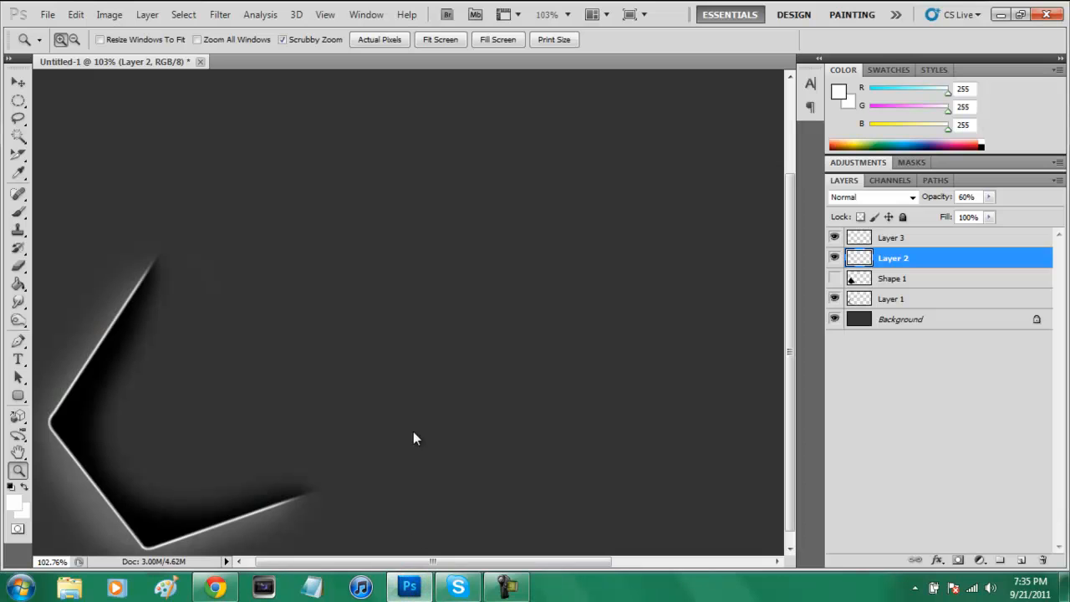
pyautogui.scroll(-1, 195, 321)
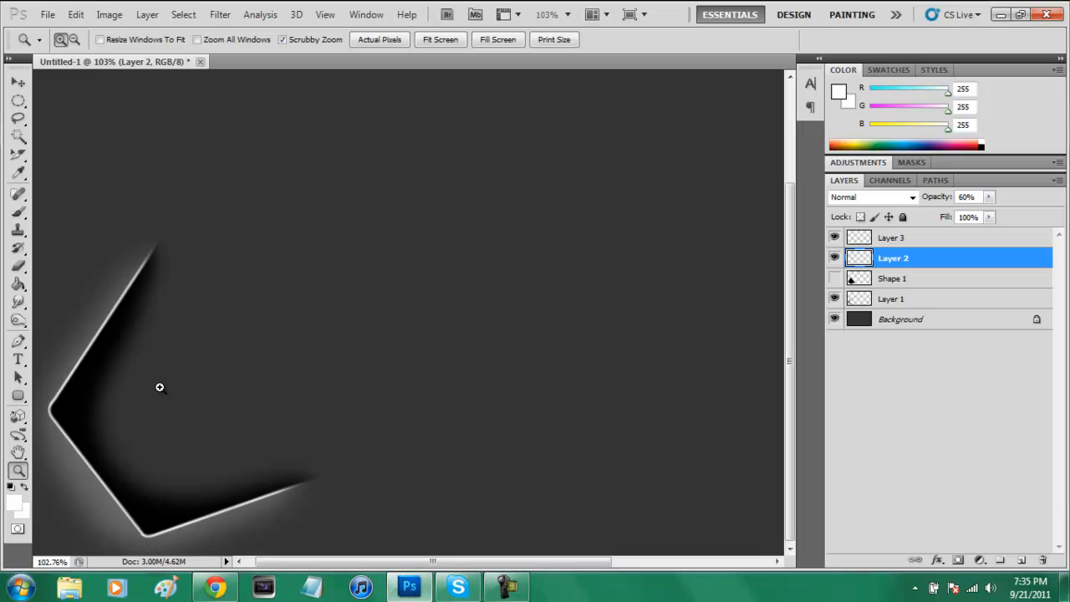
pyautogui.rightClick(394, 360)
pyautogui.click(438, 368)
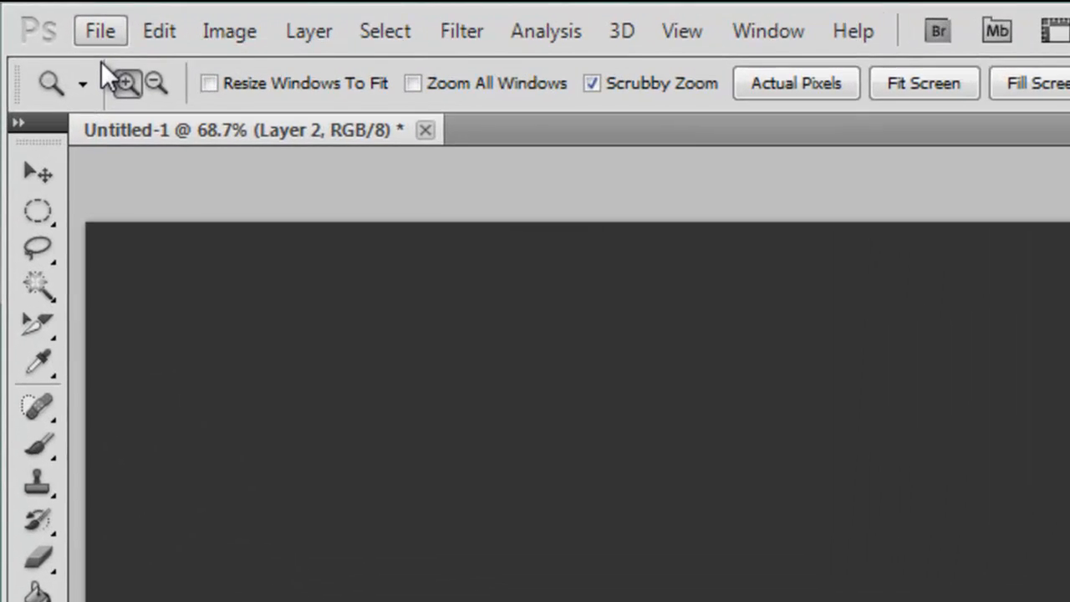
# Create a new 1366 × 768 pixel RGB document at 72 pixels/inch with a white background
pyautogui.click(48, 15)
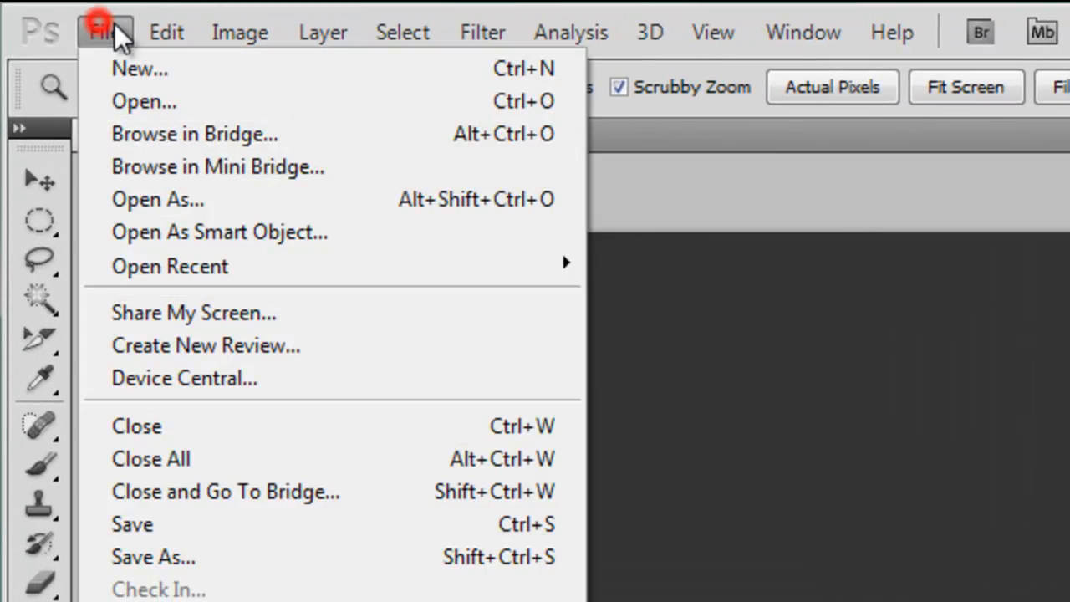
pyautogui.click(108, 66)
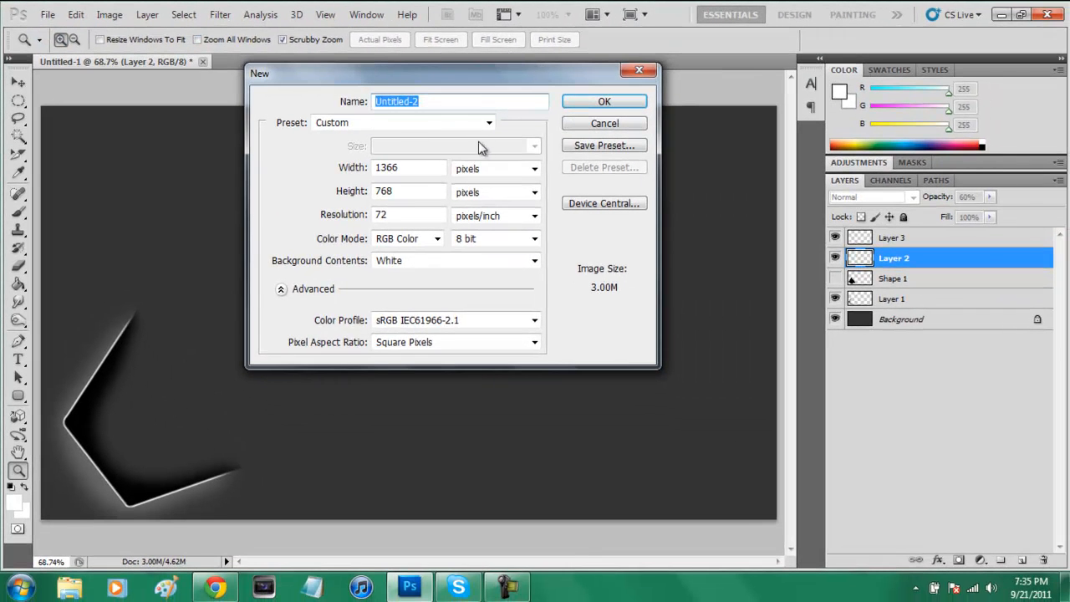
pyautogui.click(578, 103)
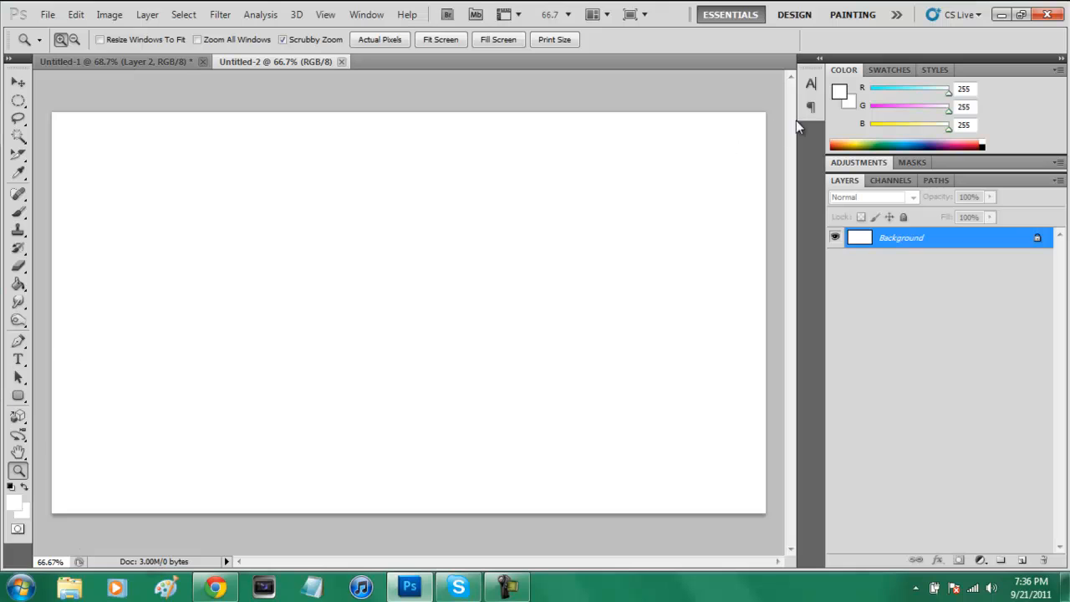
# Set the foreground colour to dark gray 333333 and fill the whole background with it using the Paint Bucket
pyautogui.click(842, 94)
pyautogui.click(338, 444)
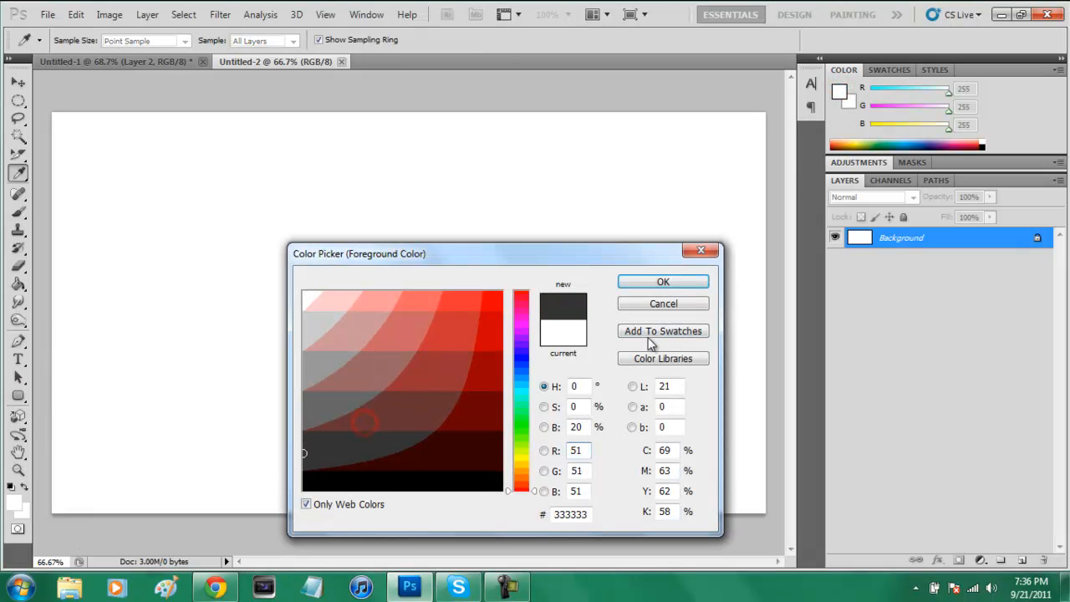
pyautogui.click(654, 281)
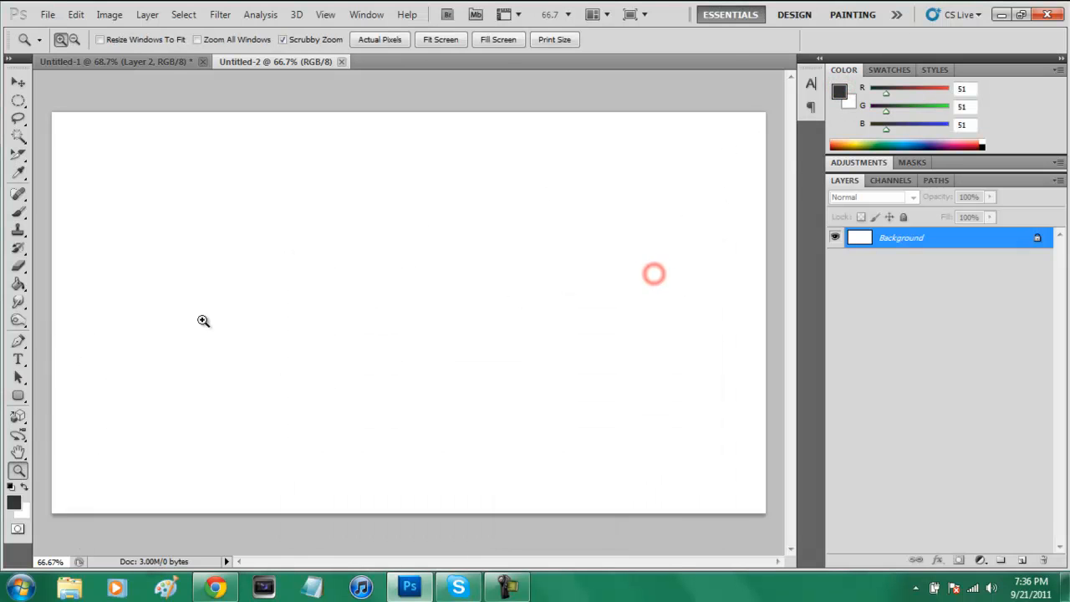
pyautogui.click(18, 285)
pyautogui.click(282, 255)
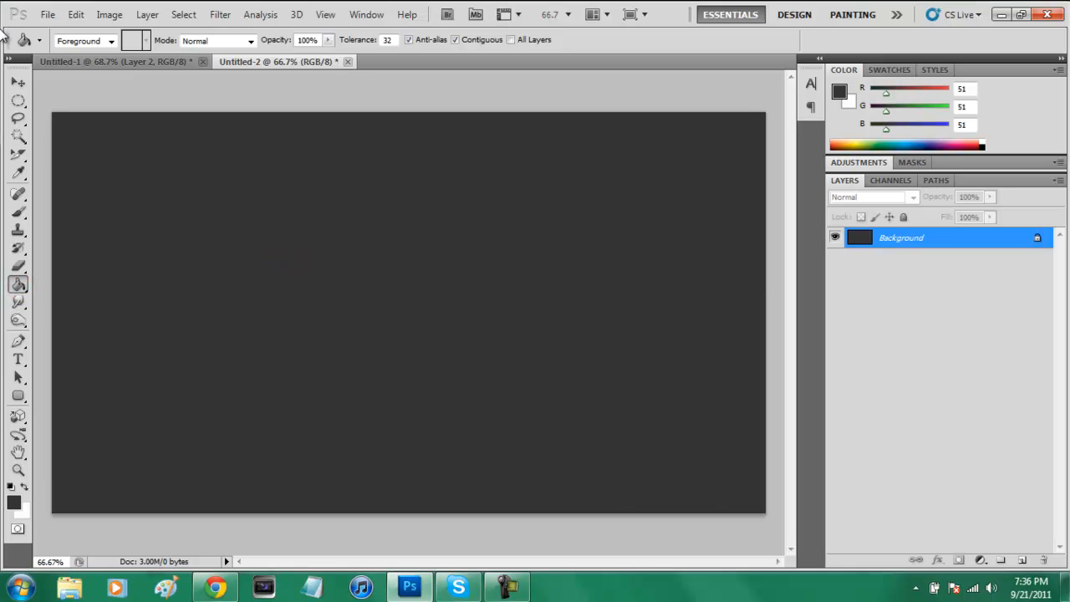
# On a new layer, draw an upright black (000000) rounded rectangle with a 10 px radius in the upper middle of the canvas
pyautogui.click(18, 82)
pyautogui.click(1017, 560)
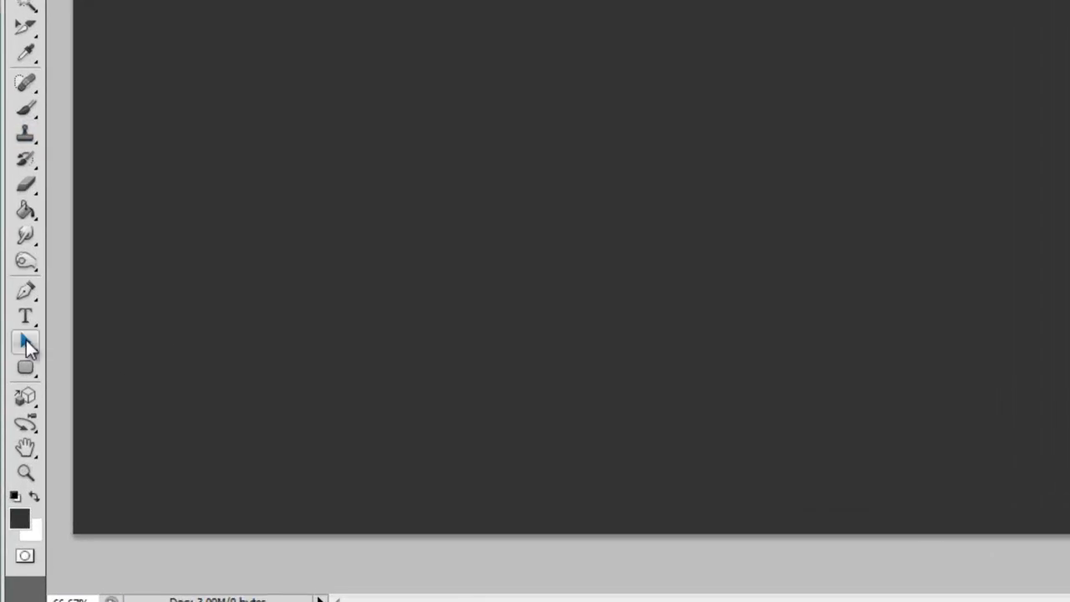
pyautogui.click(11, 397)
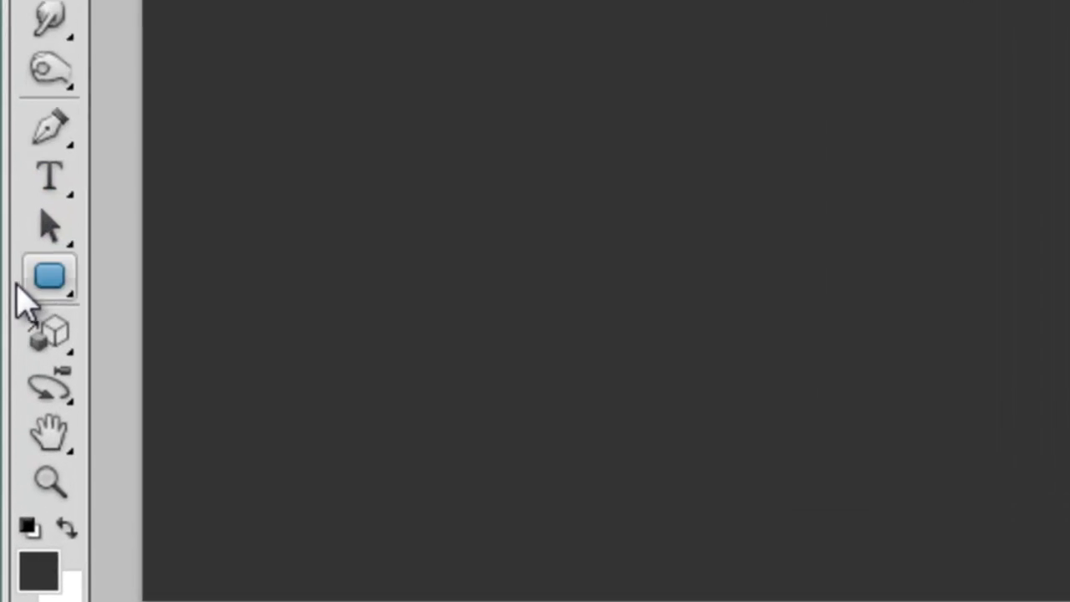
pyautogui.rightClick(48, 280)
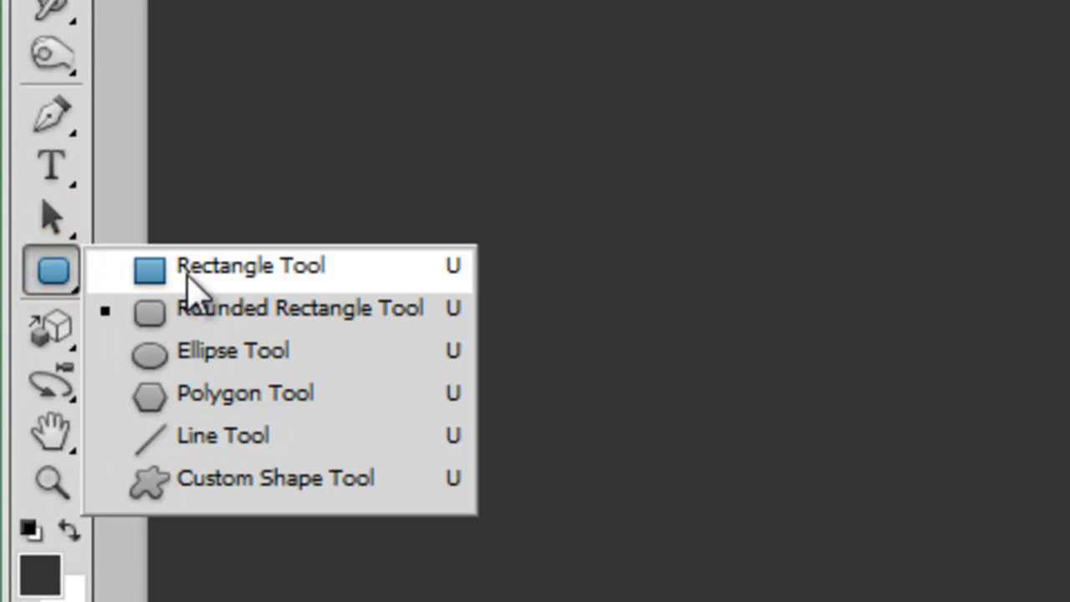
pyautogui.click(204, 293)
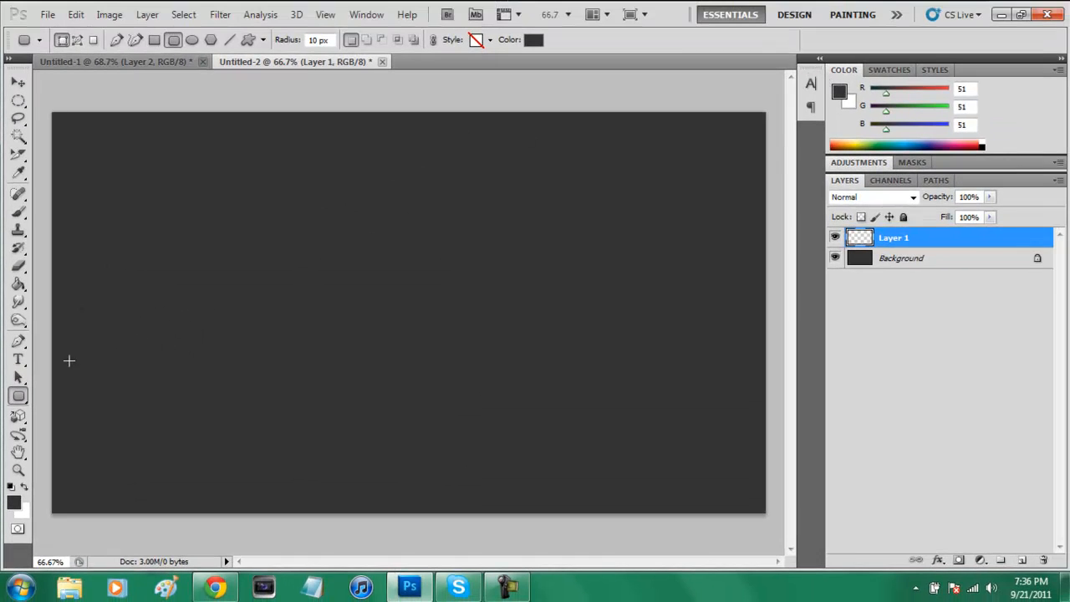
pyautogui.click(14, 502)
pyautogui.moveTo(318, 426); pyautogui.dragTo(404, 490)
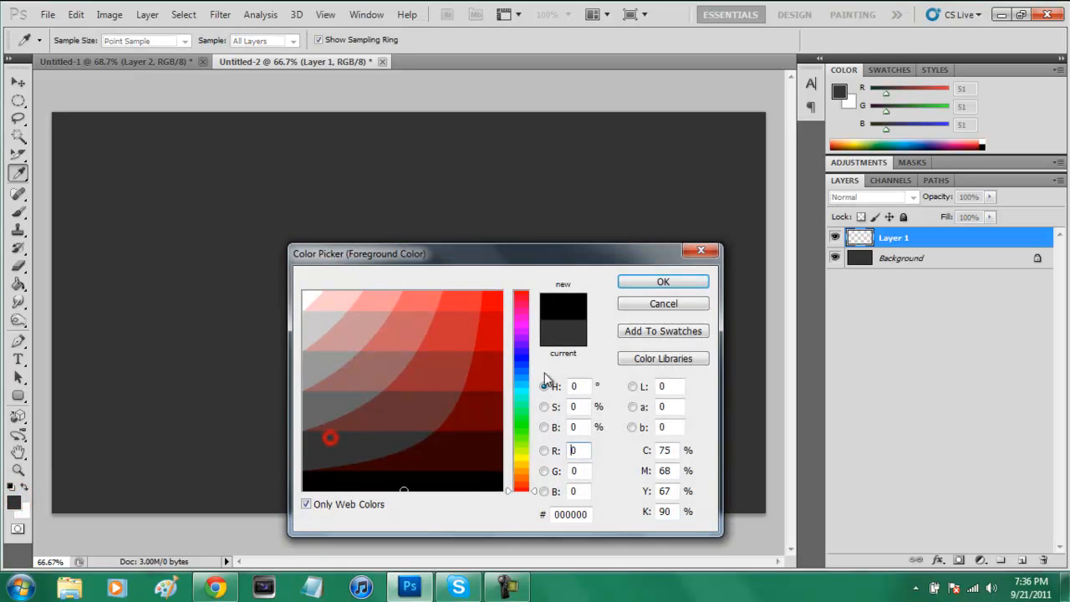
pyautogui.click(636, 285)
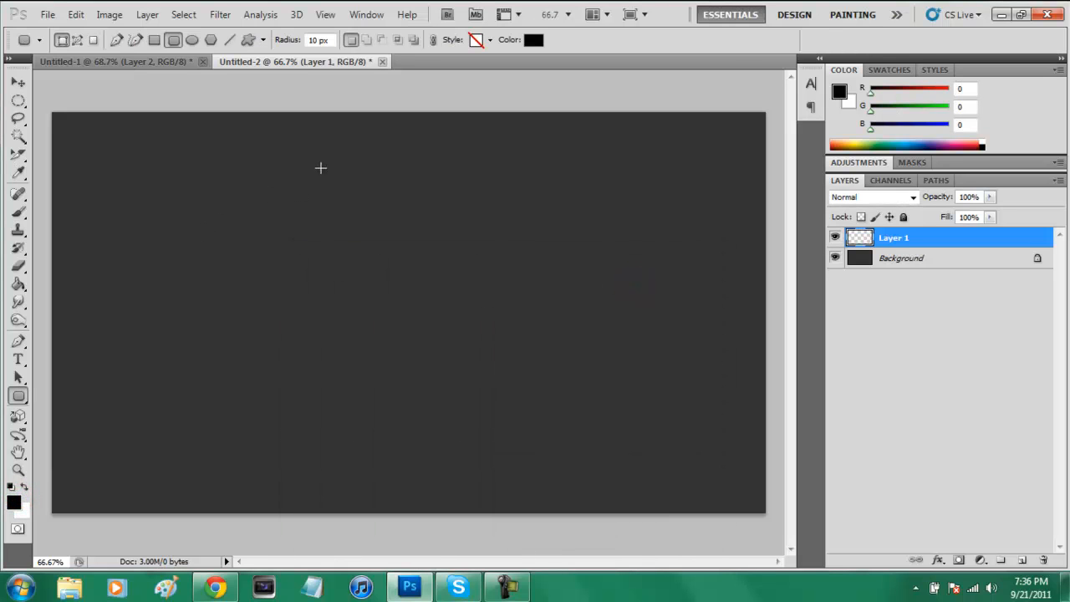
pyautogui.moveTo(320, 168); pyautogui.dragTo(438, 322)
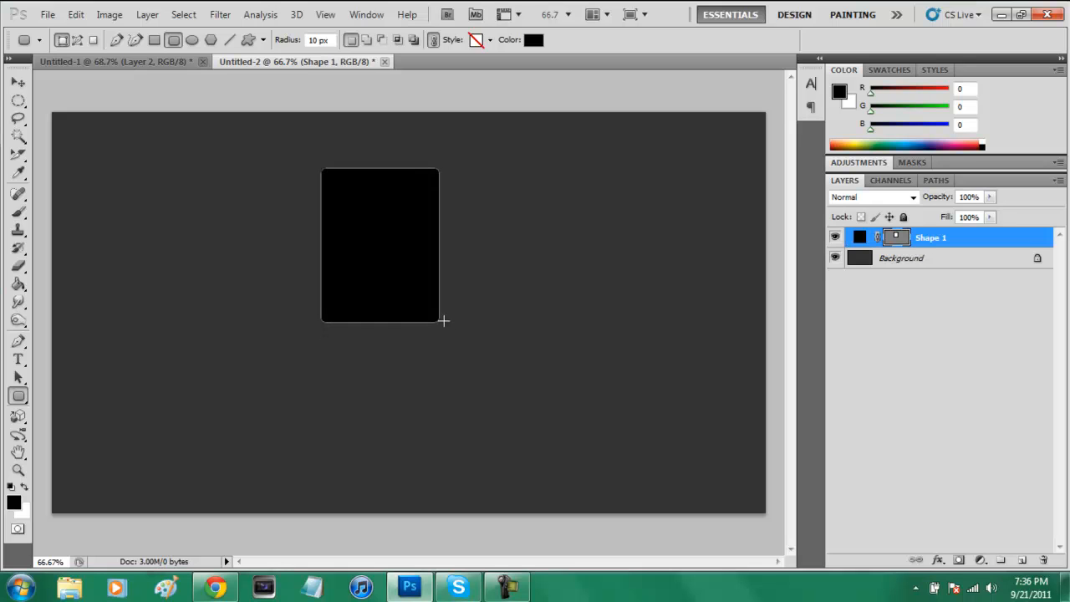
# Move the black rectangle to about X 758 px, Y 361 px and rasterize its layer
pyautogui.click(17, 82)
pyautogui.moveTo(379, 230); pyautogui.dragTo(447, 289)
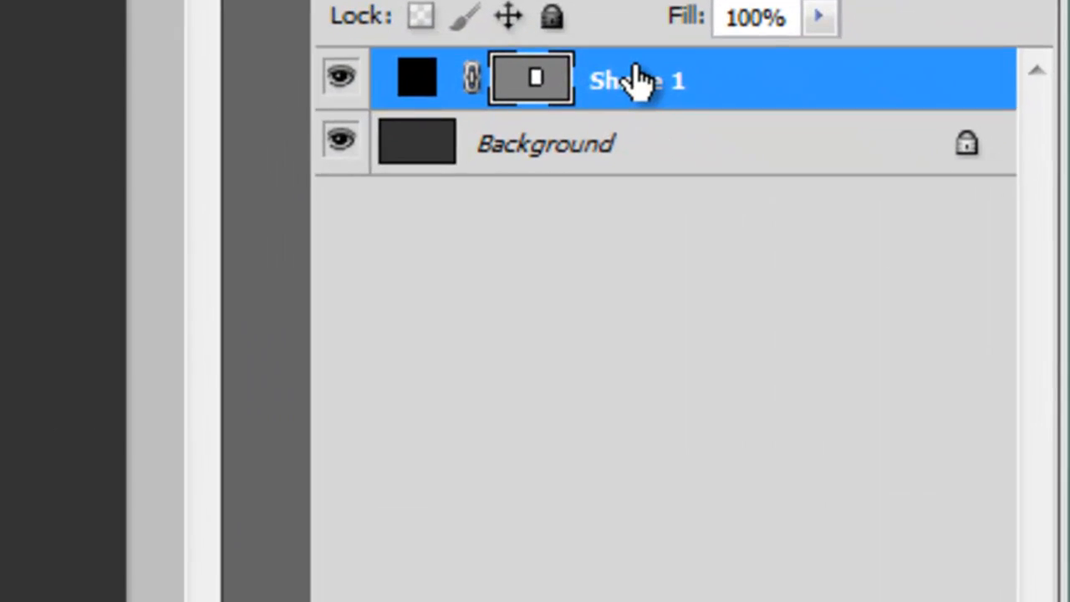
pyautogui.rightClick(929, 239)
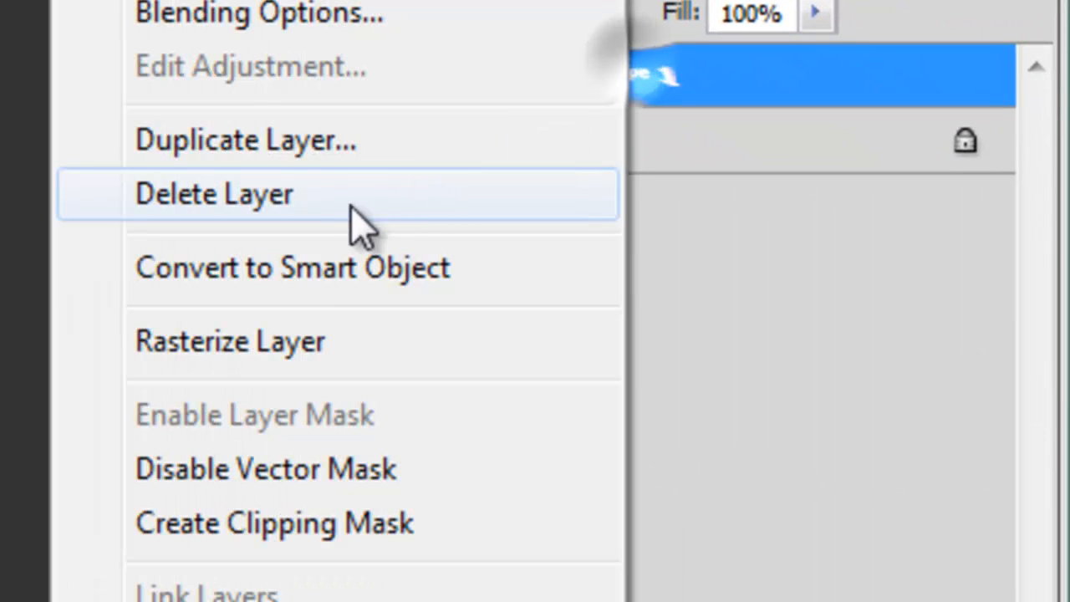
pyautogui.click(239, 336)
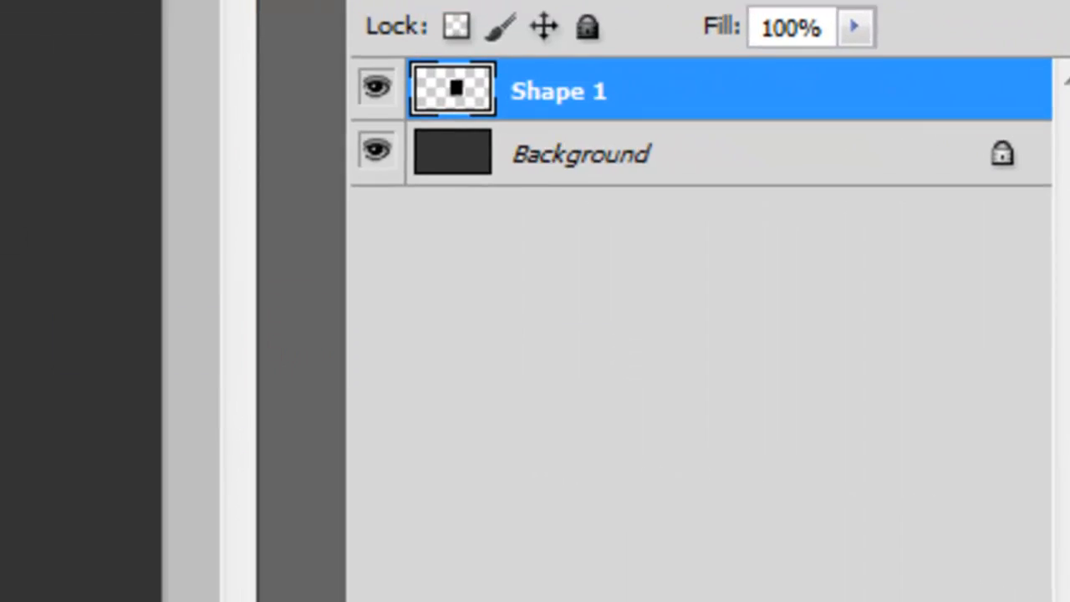
# Apply a Perspective transform to the black rectangle, widening its upper edge symmetrically to a width of about 145%
pyautogui.click(287, 27)
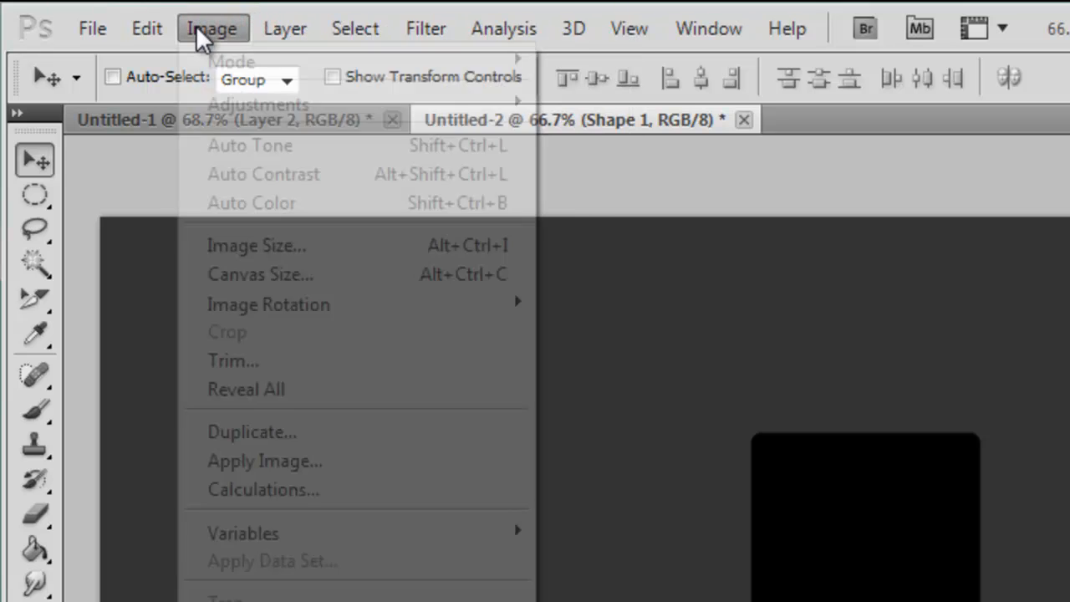
pyautogui.moveTo(133, 29)
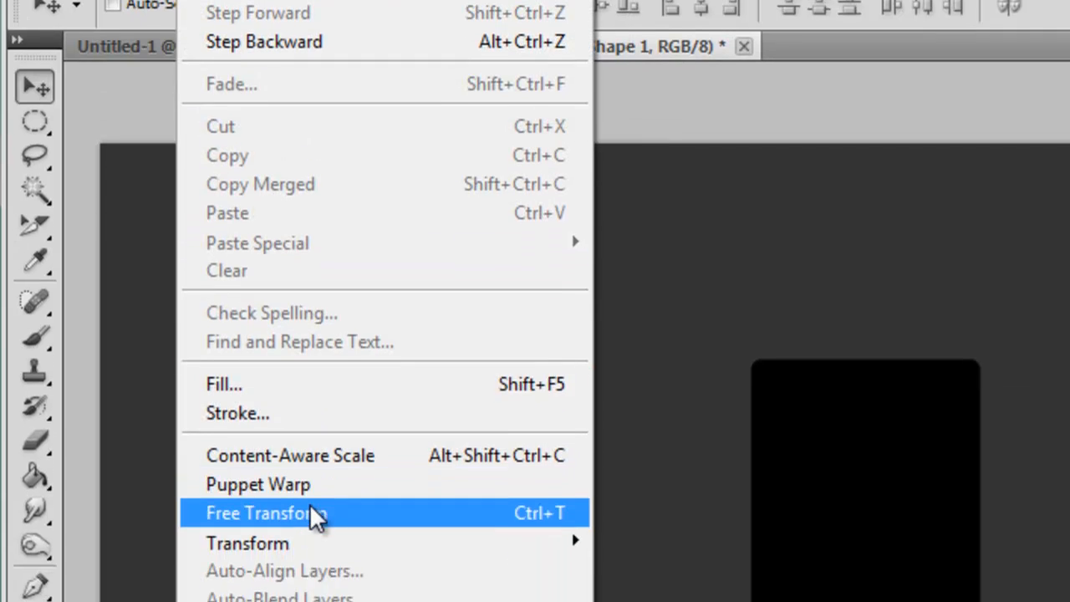
pyautogui.moveTo(368, 543)
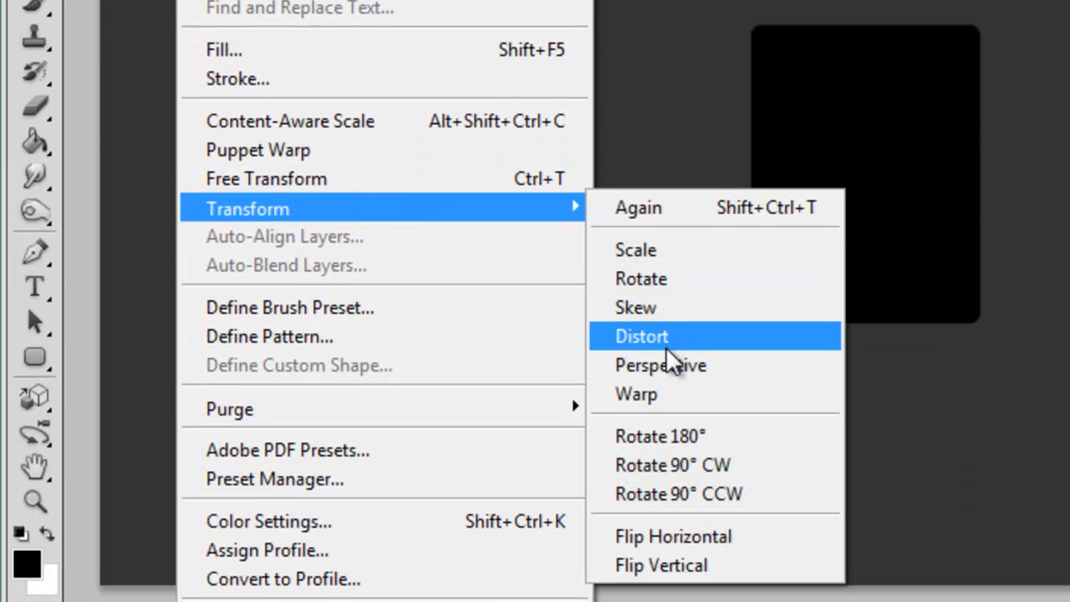
pyautogui.click(649, 366)
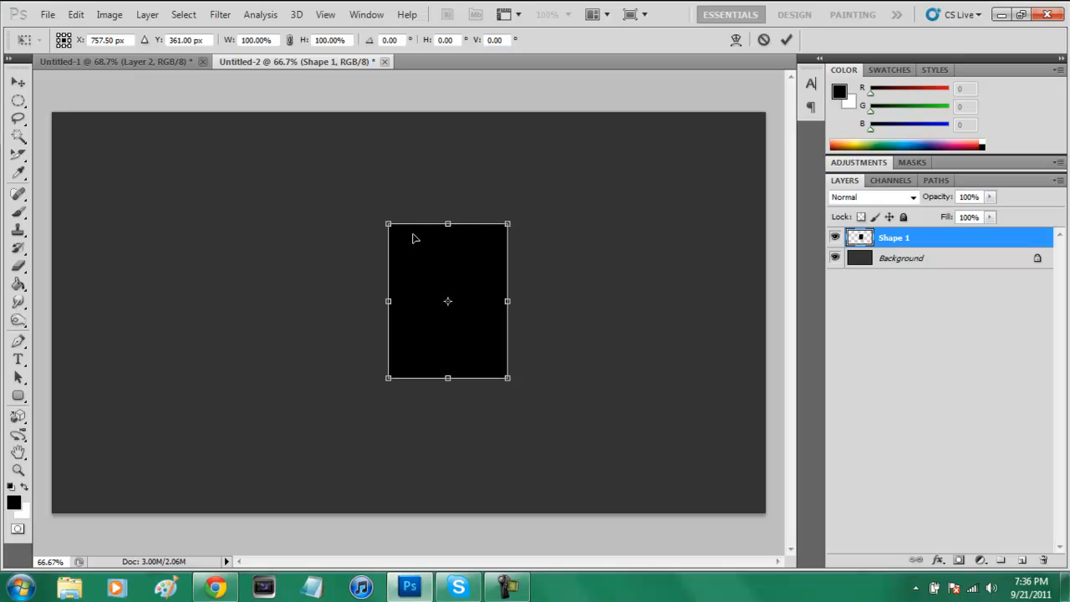
pyautogui.moveTo(388, 225); pyautogui.dragTo(361, 224)
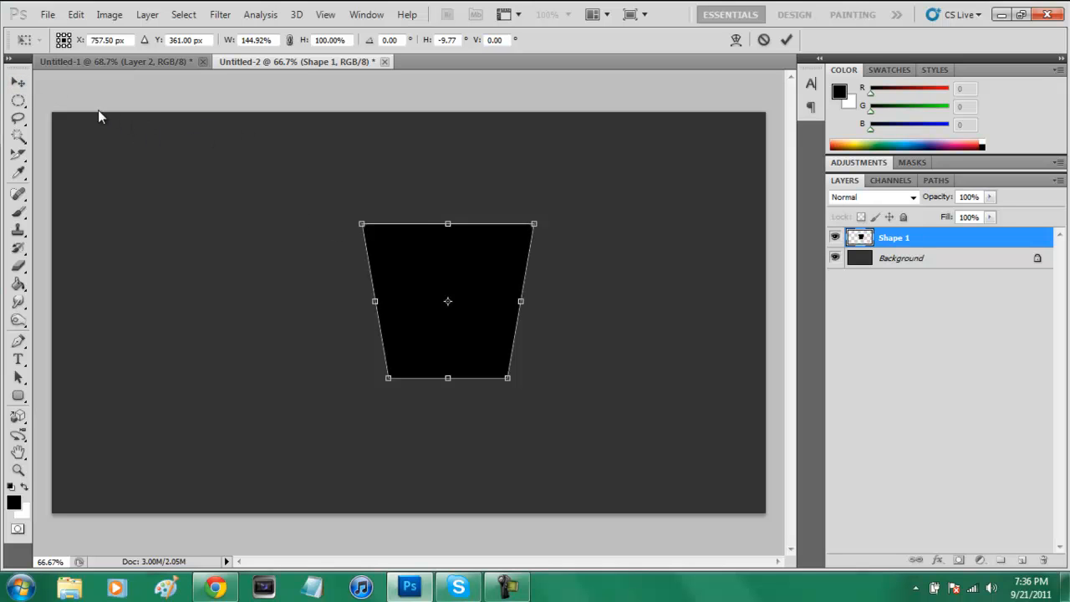
pyautogui.click(26, 83)
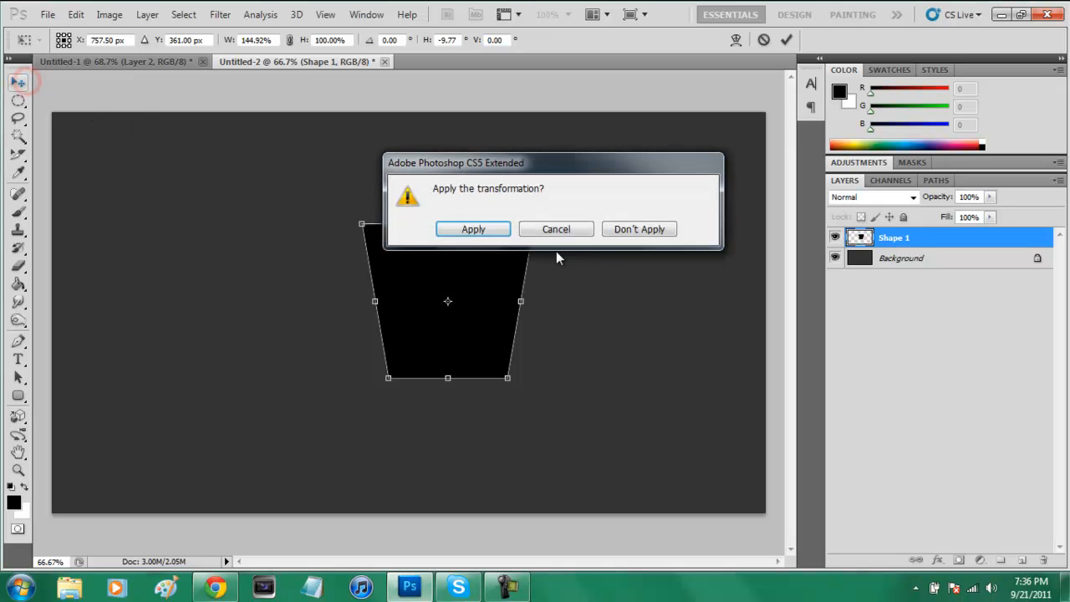
pyautogui.click(471, 229)
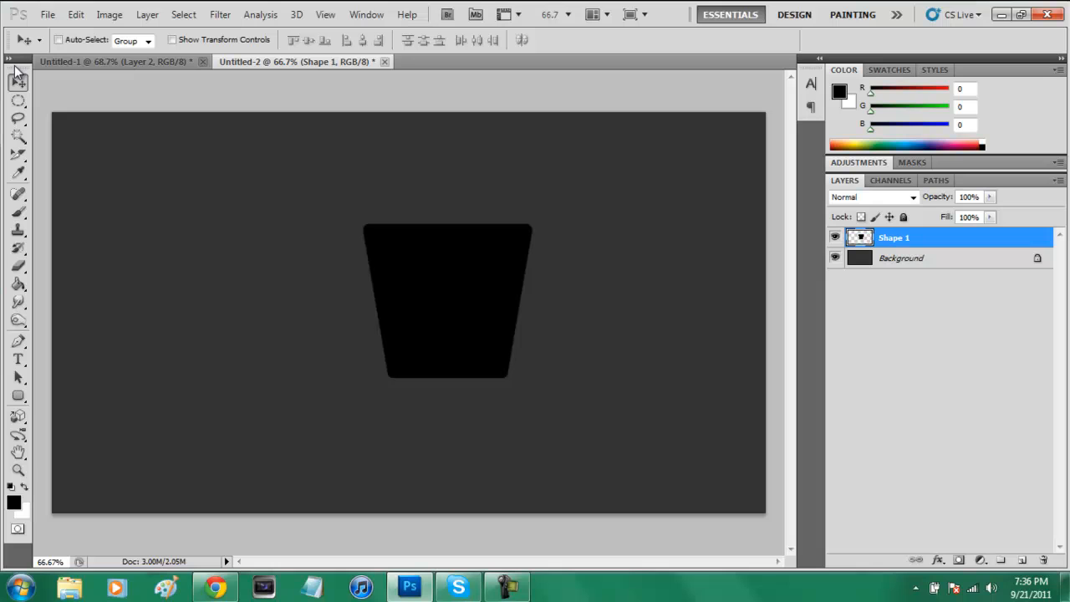
# Free-transform the black shape, rotating it about 134° and moving it into the canvas's upper-left corner at about X 195 px, Y 189 px
pyautogui.hotkey('ctrl', 't')
pyautogui.moveTo(611, 286); pyautogui.dragTo(364, 437)
pyautogui.moveTo(448, 374); pyautogui.dragTo(170, 291)
pyautogui.moveTo(332, 331); pyautogui.dragTo(312, 343)
pyautogui.moveTo(213, 281); pyautogui.dragTo(188, 277)
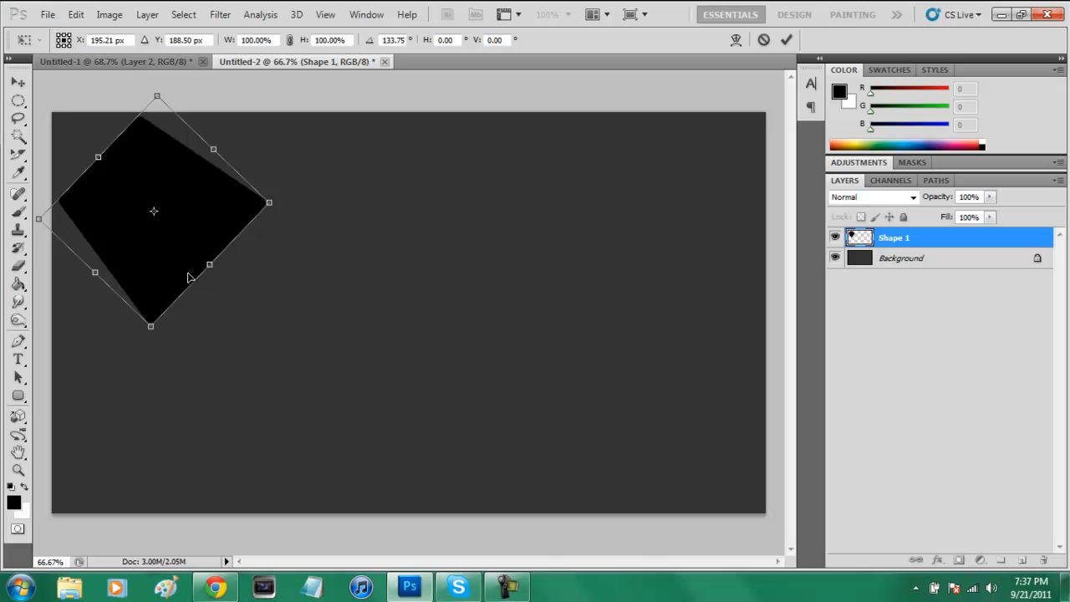
pyautogui.press('Return')
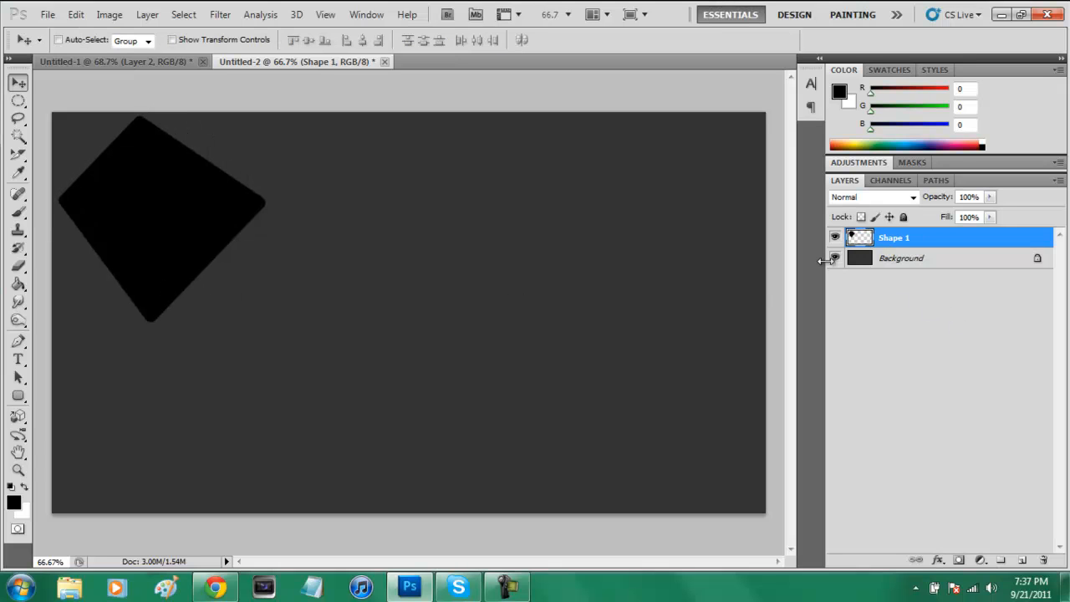
# Add a new layer beneath the Shape 1 layer and hide Shape 1
pyautogui.click(1021, 562)
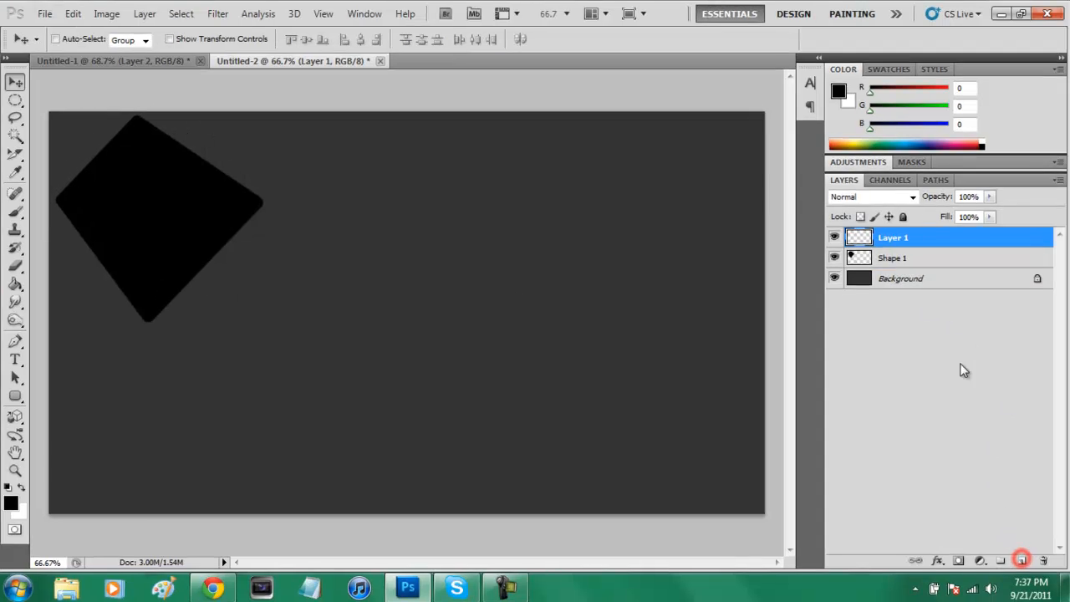
pyautogui.moveTo(886, 237); pyautogui.dragTo(893, 265)
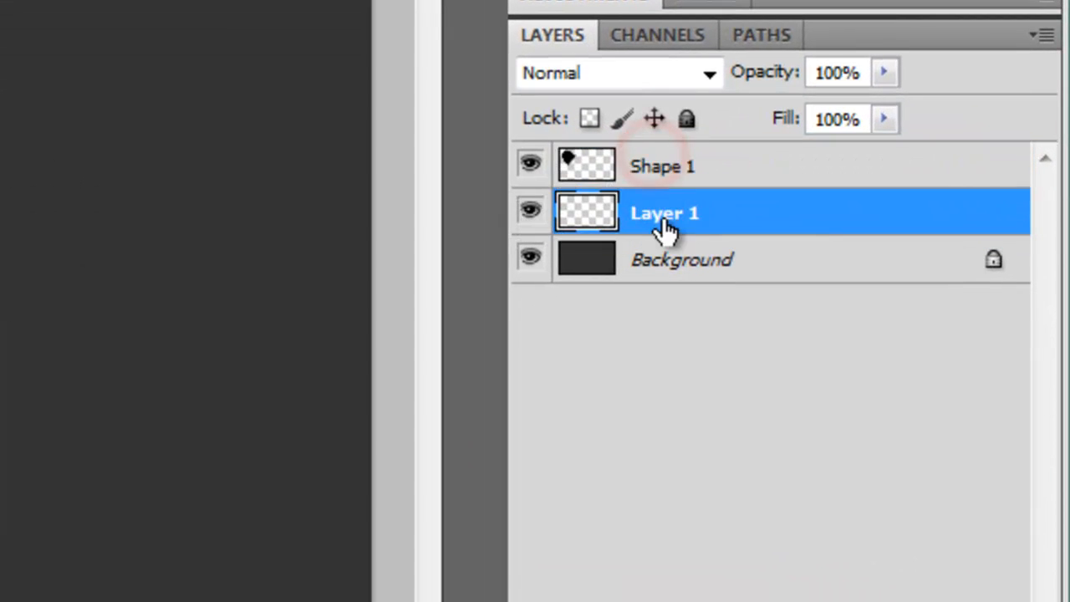
pyautogui.click(725, 398)
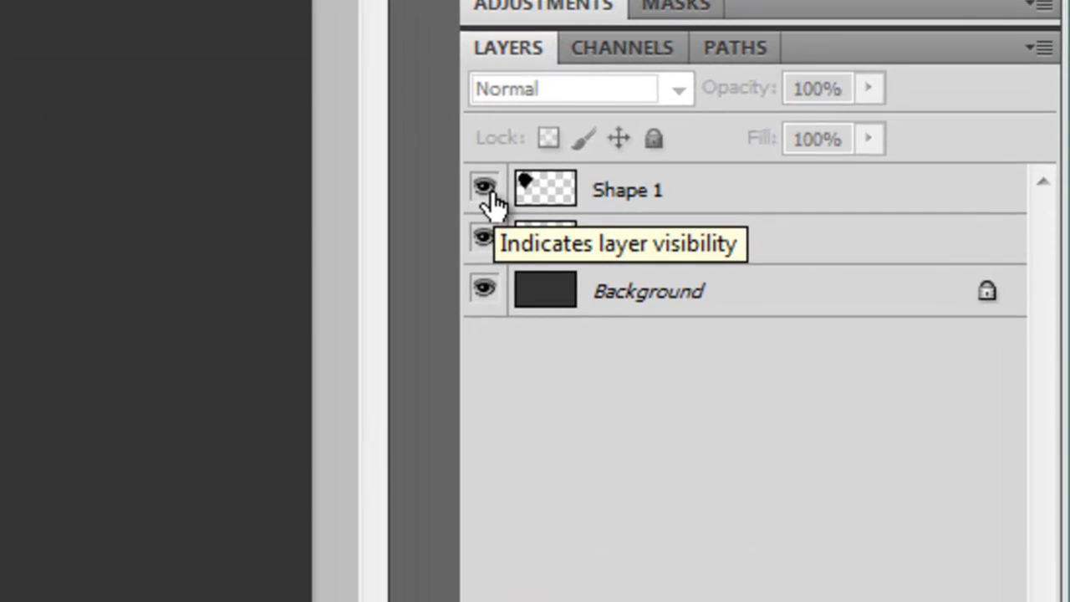
pyautogui.click(486, 192)
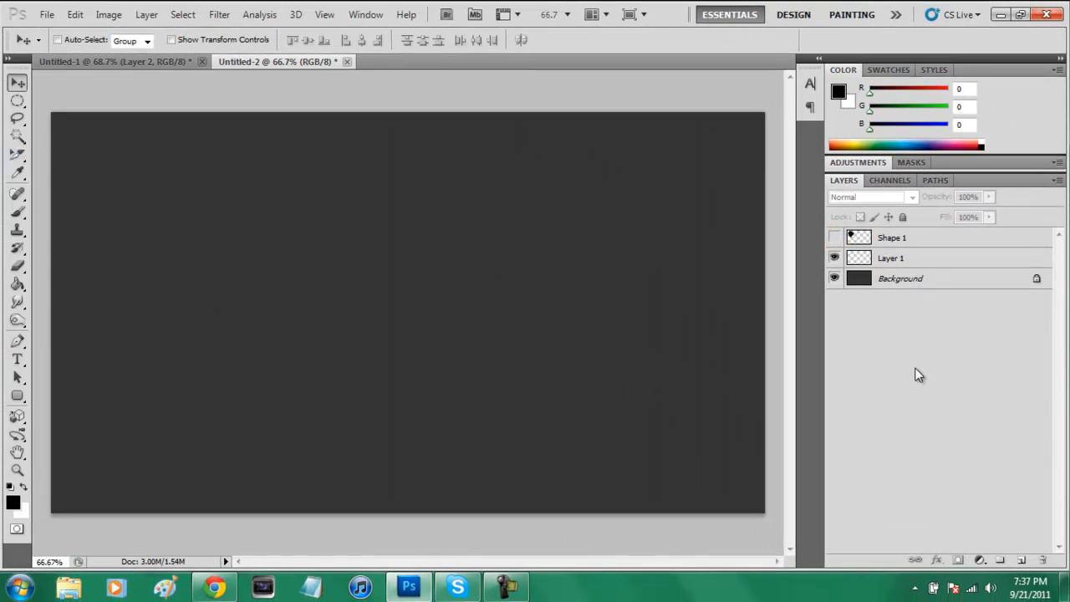
# On Layer 1, load Shape 1's outline as a selection, brush soft black shading along its upper and left inner edges at size 110, and deselect
pyautogui.click(899, 261)
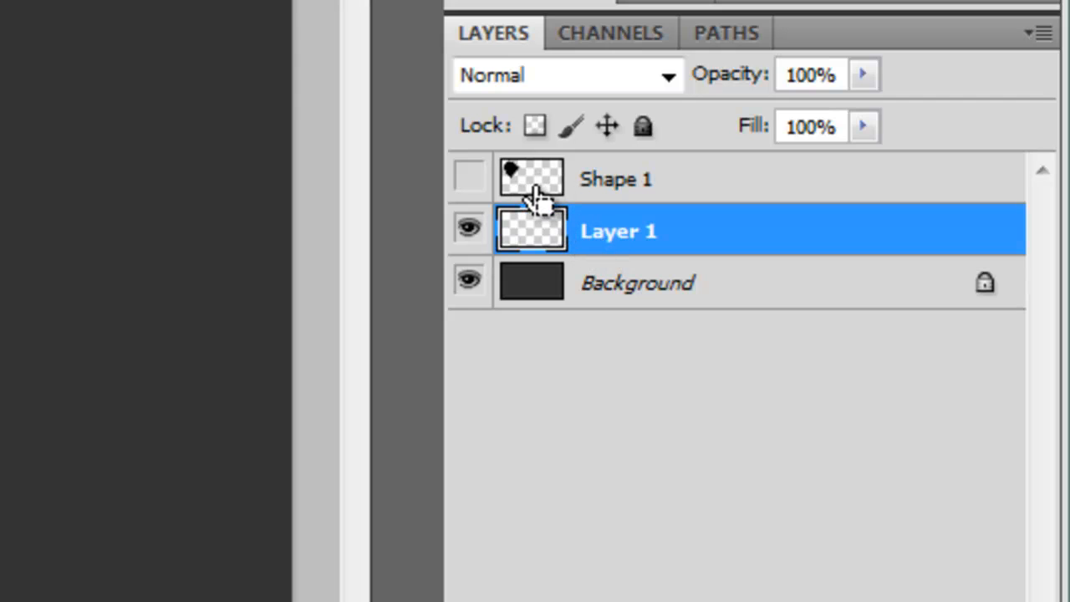
pyautogui.keyDown('ctrl'); pyautogui.click(535, 194); pyautogui.keyUp('ctrl')
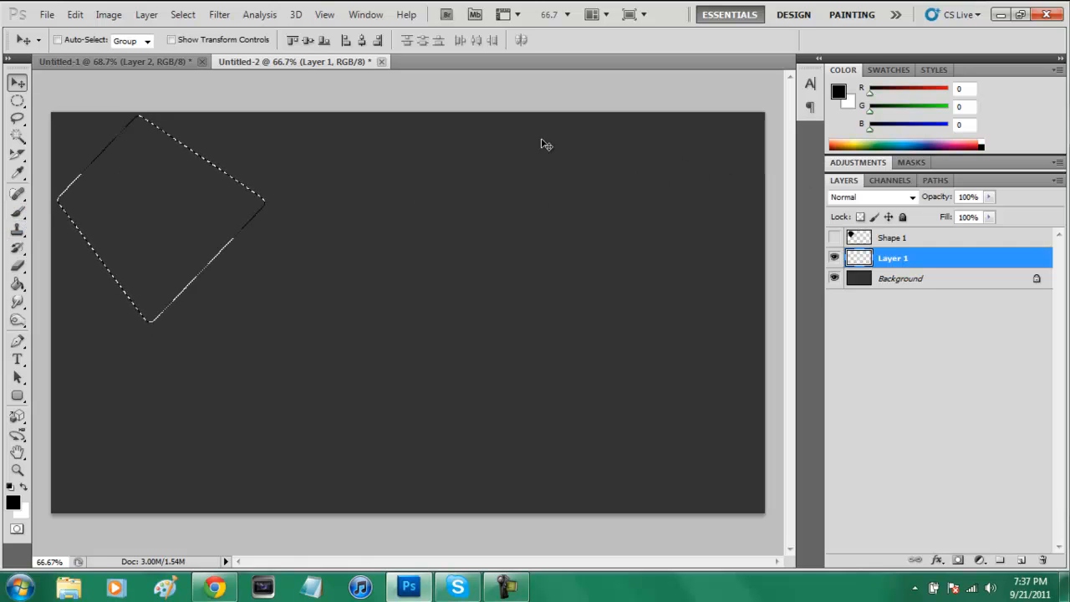
pyautogui.click(17, 212)
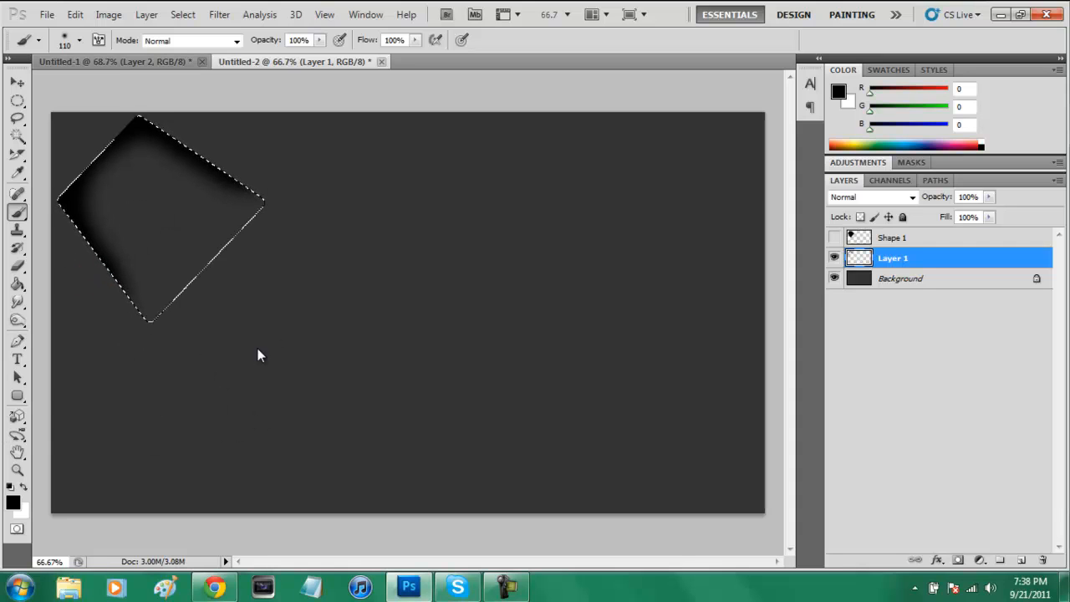
pyautogui.hotkey('ctrl', 'd')
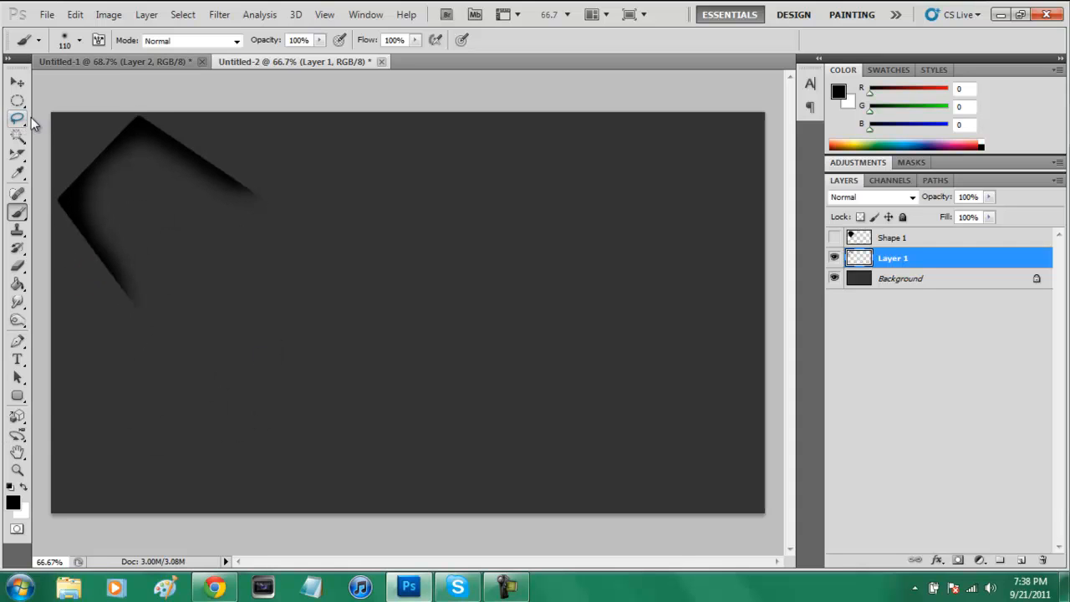
# Add a new layer above the hidden Shape 1 layer
pyautogui.click(18, 81)
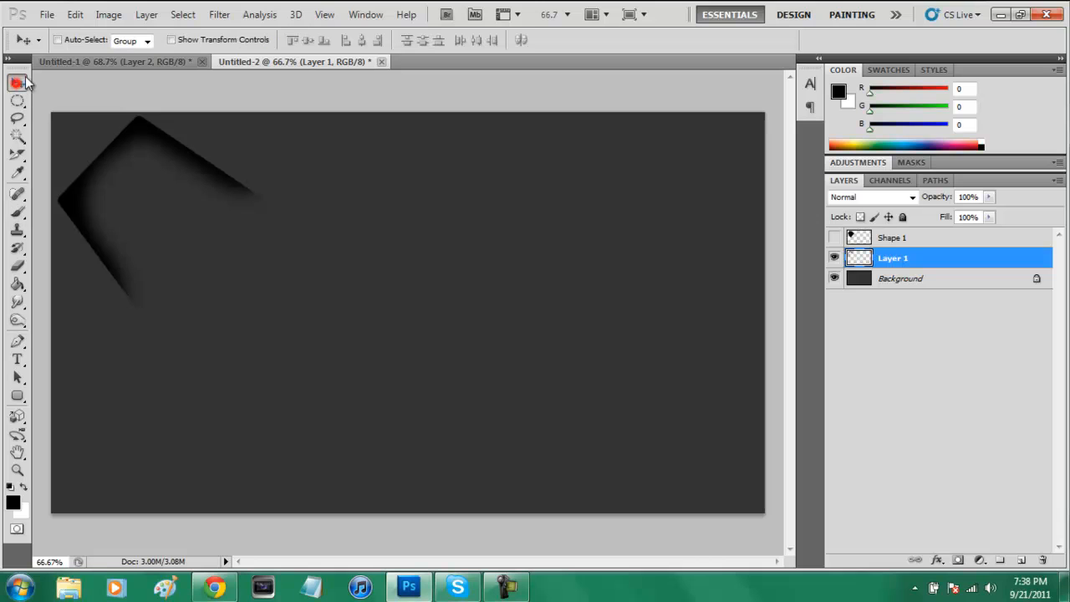
pyautogui.click(1019, 560)
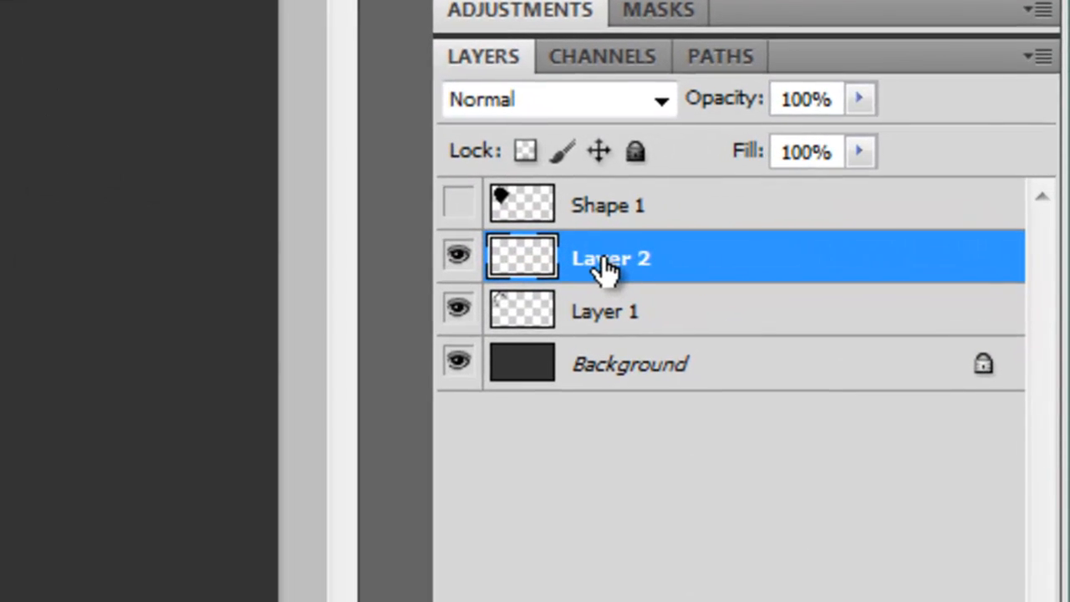
pyautogui.moveTo(891, 261); pyautogui.dragTo(902, 235)
pyautogui.moveTo(630, 199); pyautogui.dragTo(633, 208)
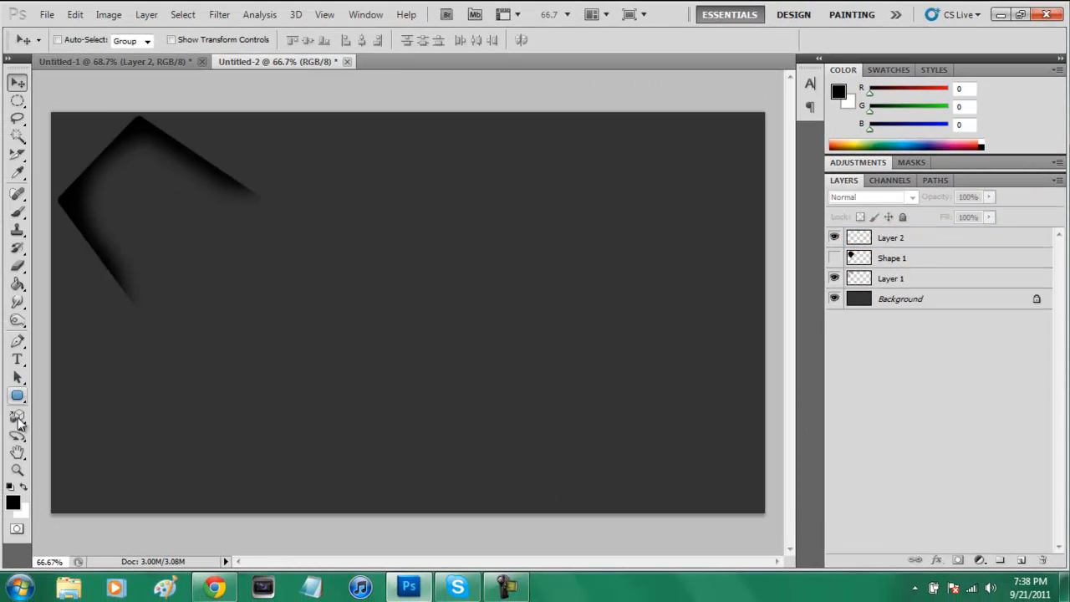
# Set the foreground color to white and the soft brush's size to 4 px
pyautogui.click(17, 470)
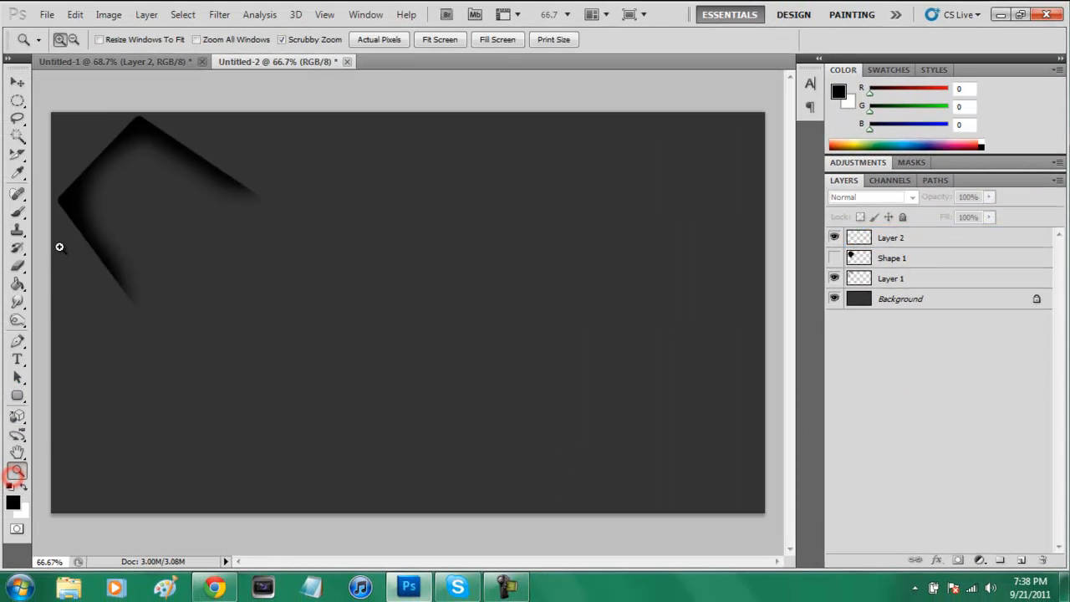
pyautogui.click(17, 211)
pyautogui.click(838, 91)
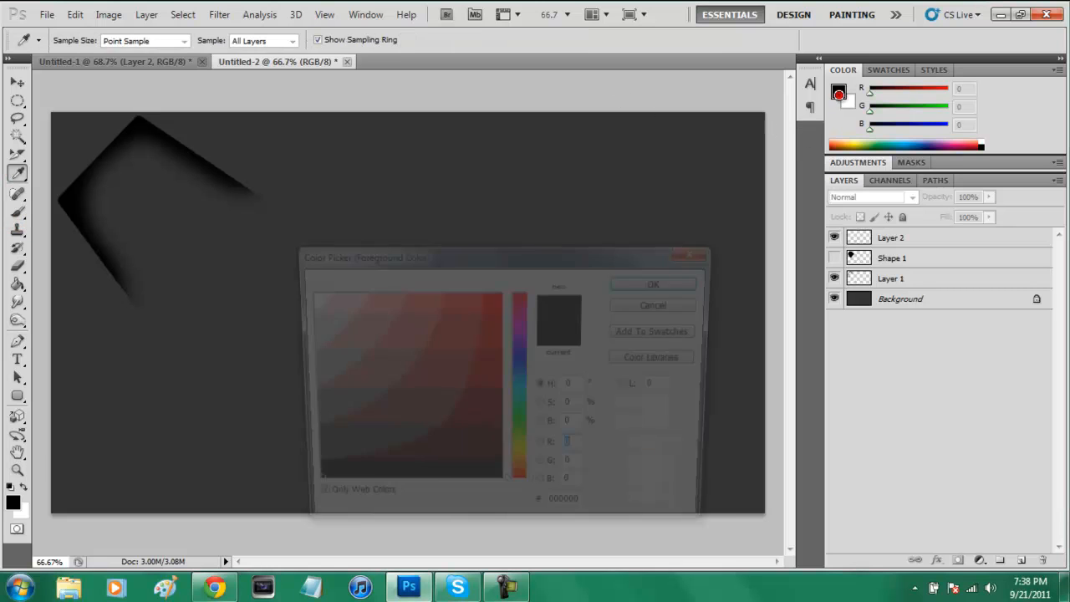
pyautogui.click(677, 280)
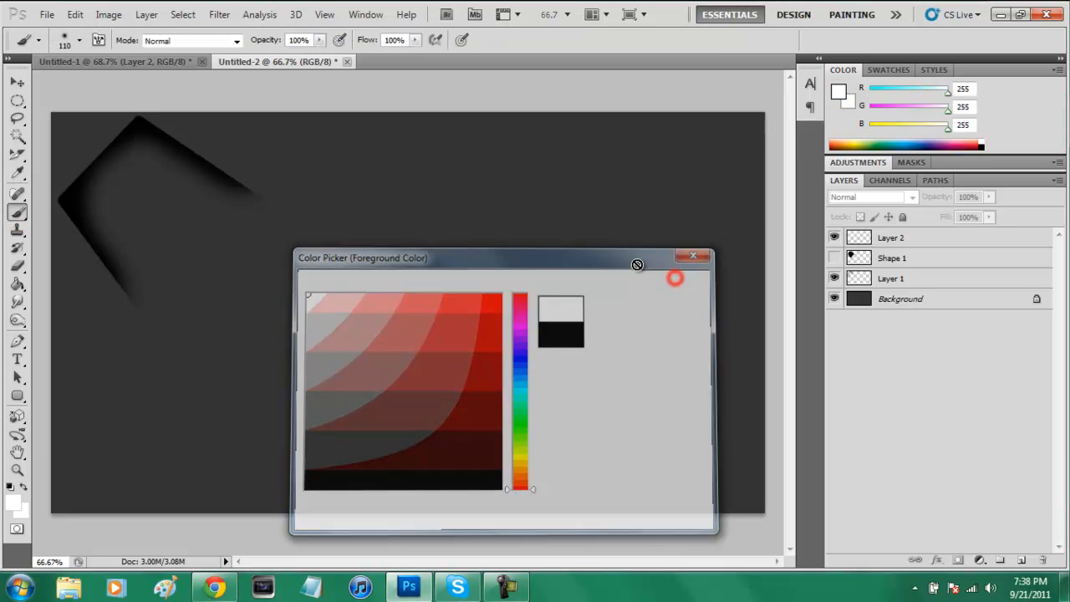
pyautogui.click(82, 44)
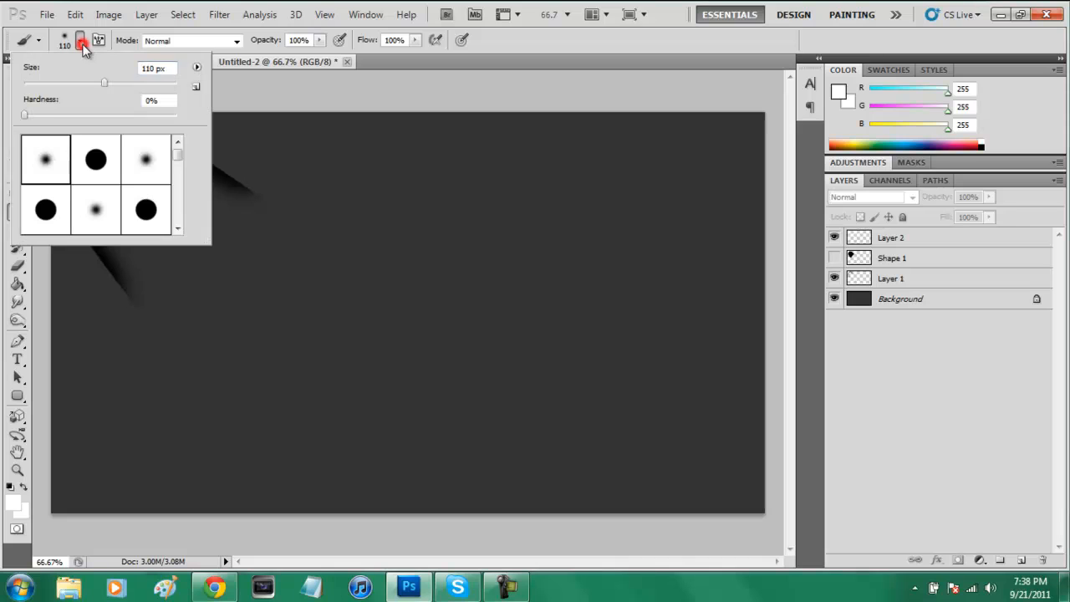
pyautogui.doubleClick(151, 68)
pyautogui.write('4')
pyautogui.press('Return')
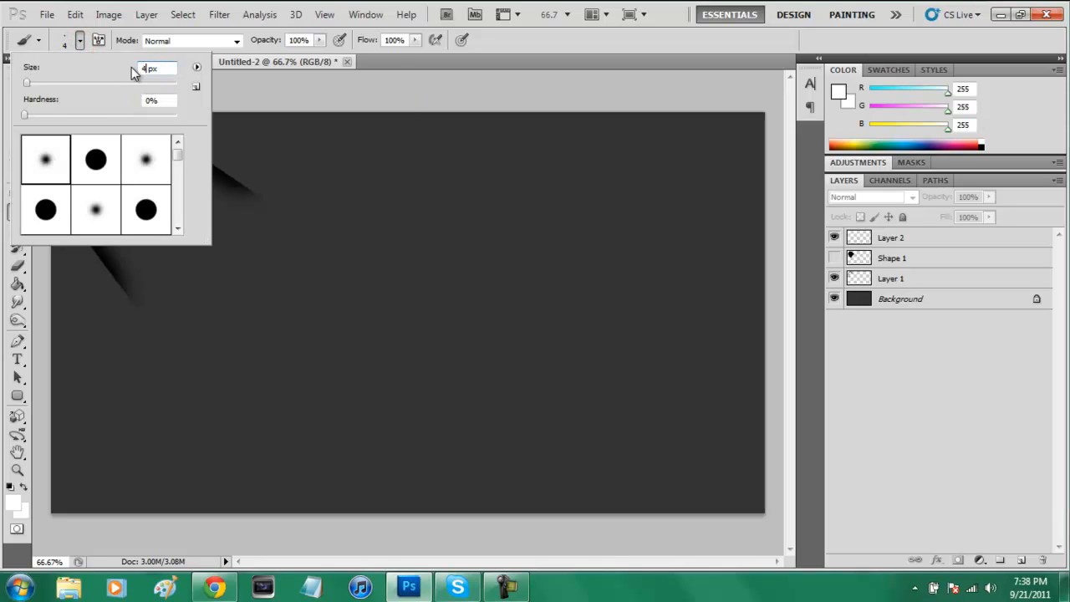
pyautogui.click(496, 84)
pyautogui.click(497, 88)
pyautogui.click(536, 225)
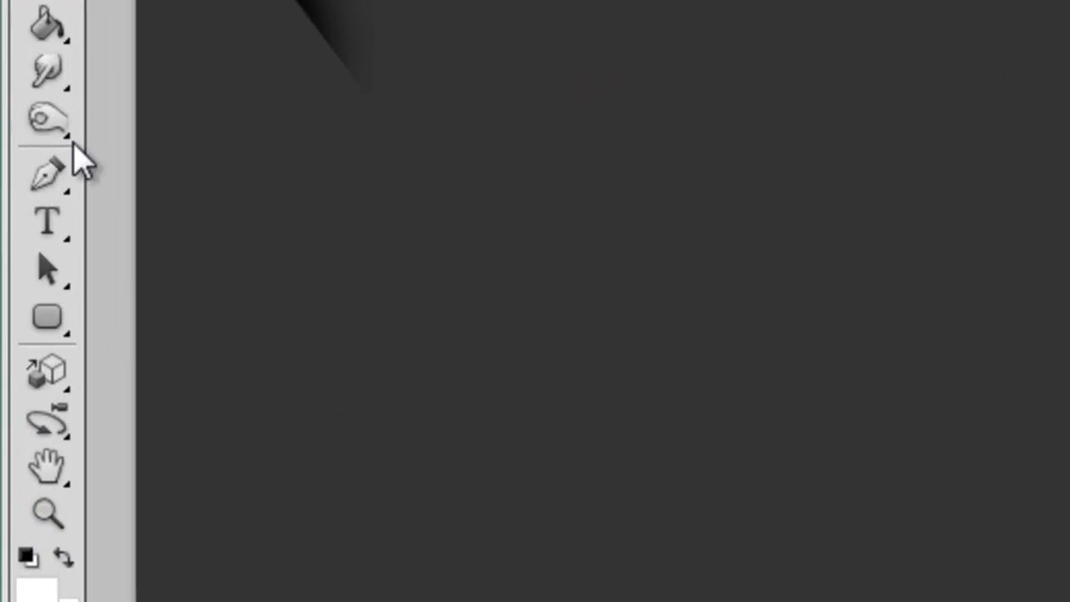
# On Layer 2, trace an open Pen path along the shaded shape's outer edges, curving around its upper and left corners
pyautogui.click(20, 338)
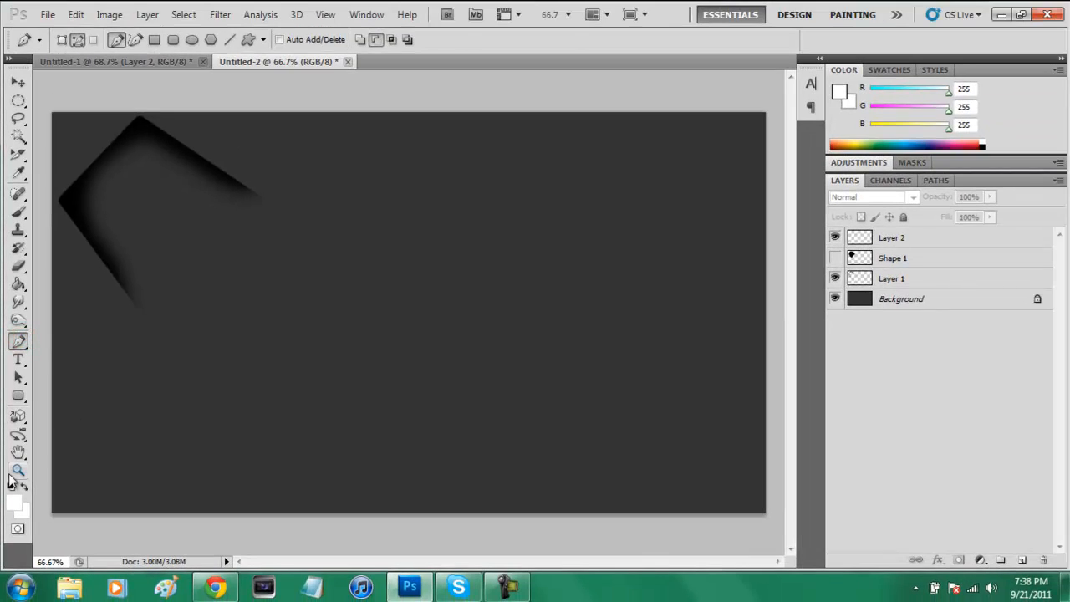
pyautogui.click(16, 470)
pyautogui.moveTo(41, 179); pyautogui.dragTo(133, 273)
pyautogui.click(17, 340)
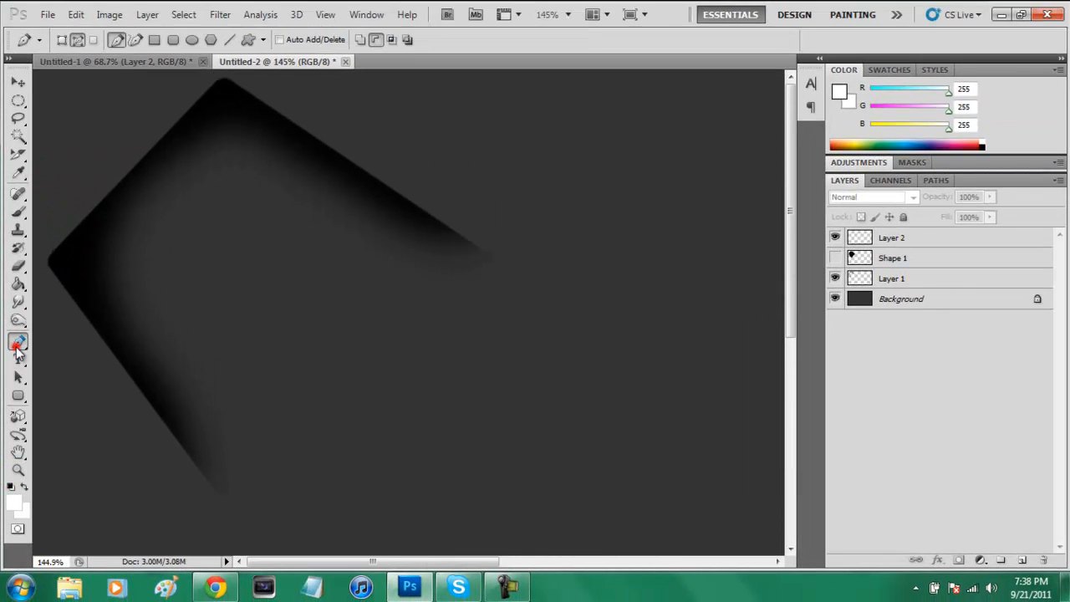
pyautogui.click(915, 242)
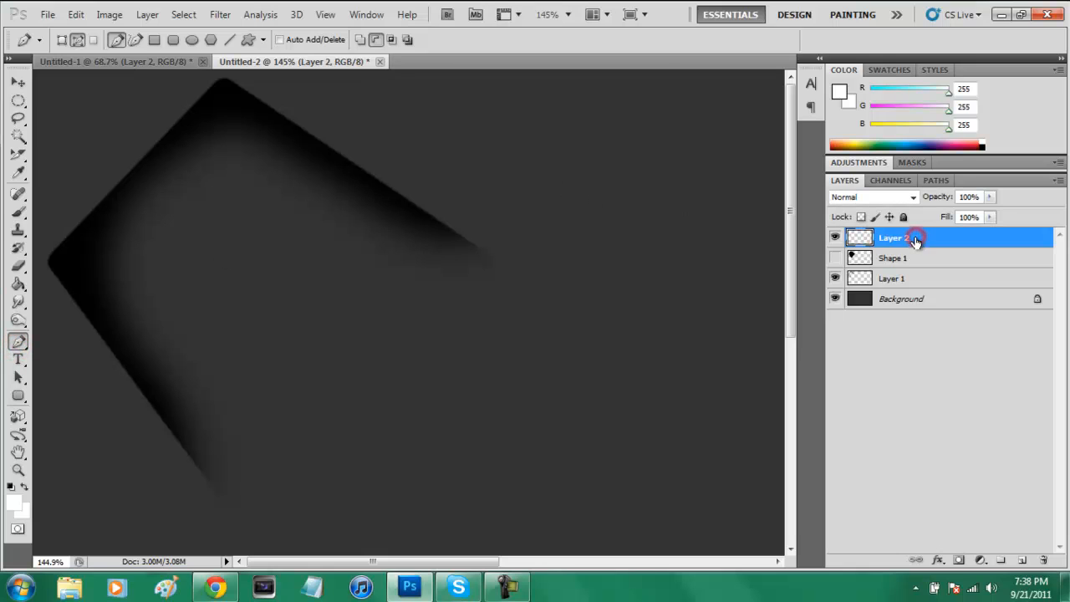
pyautogui.click(451, 229)
pyautogui.click(235, 83)
pyautogui.click(212, 86)
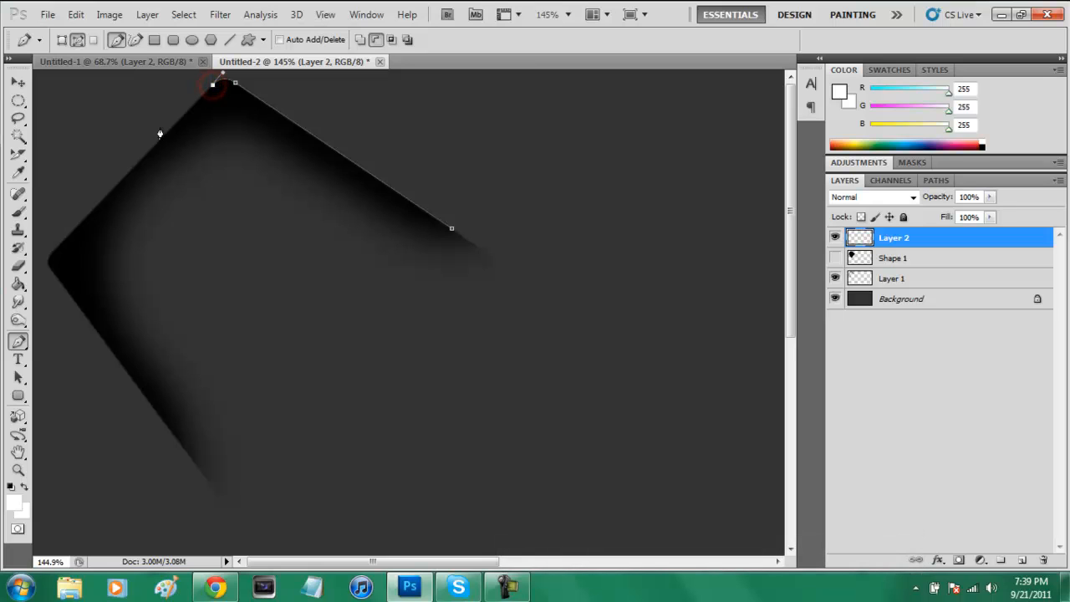
pyautogui.click(60, 244)
pyautogui.moveTo(51, 270); pyautogui.dragTo(58, 290)
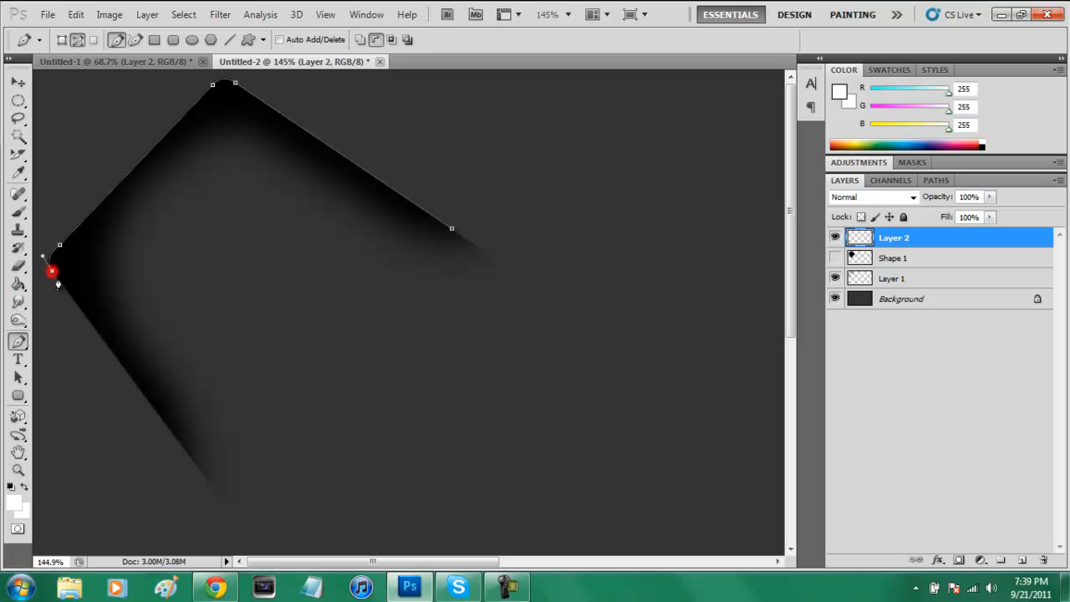
pyautogui.moveTo(58, 284); pyautogui.dragTo(58, 285)
pyautogui.click(170, 432)
# Stroke the traced path with the Brush, and delete the path
pyautogui.rightClick(52, 274)
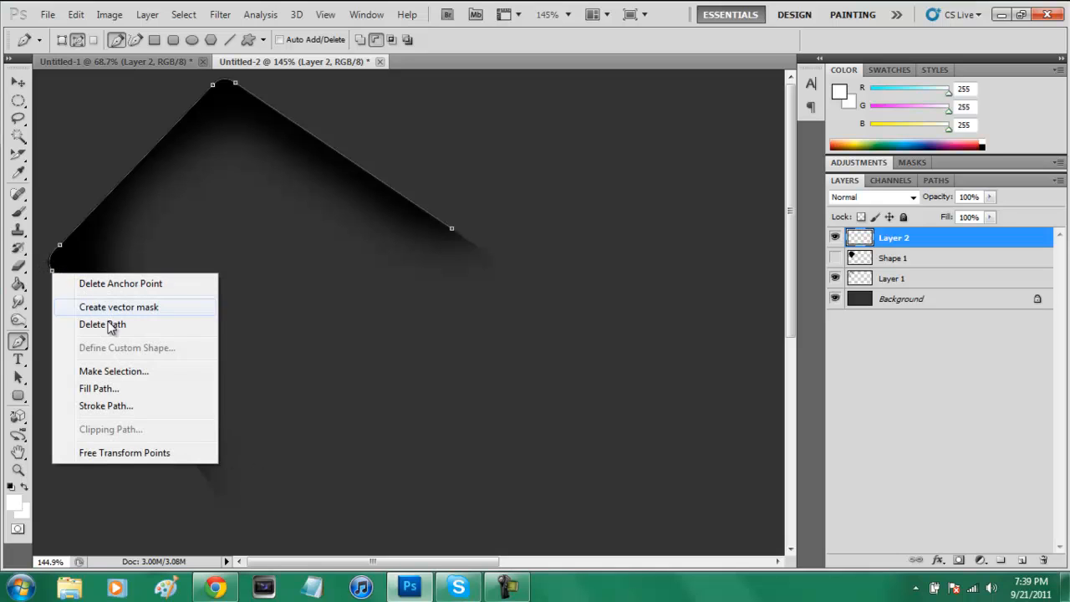
pyautogui.click(109, 405)
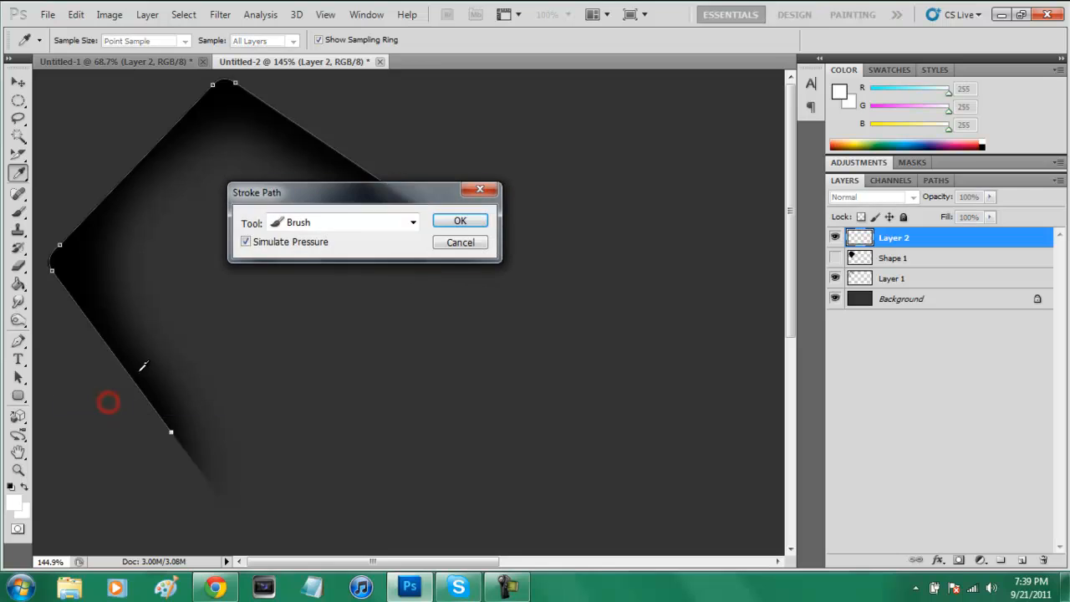
pyautogui.click(352, 224)
pyautogui.click(336, 254)
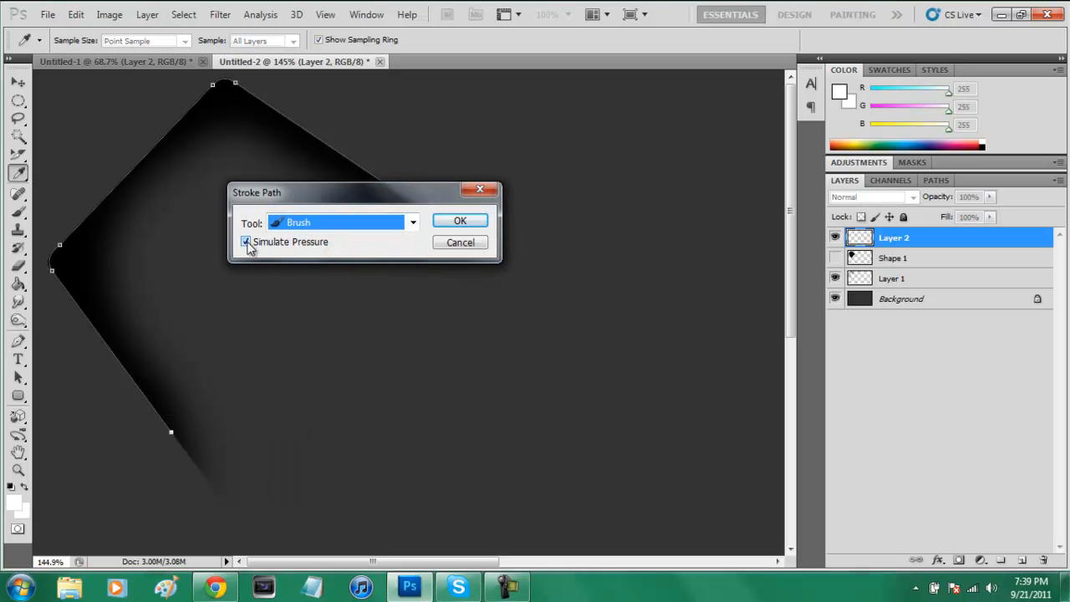
pyautogui.click(457, 221)
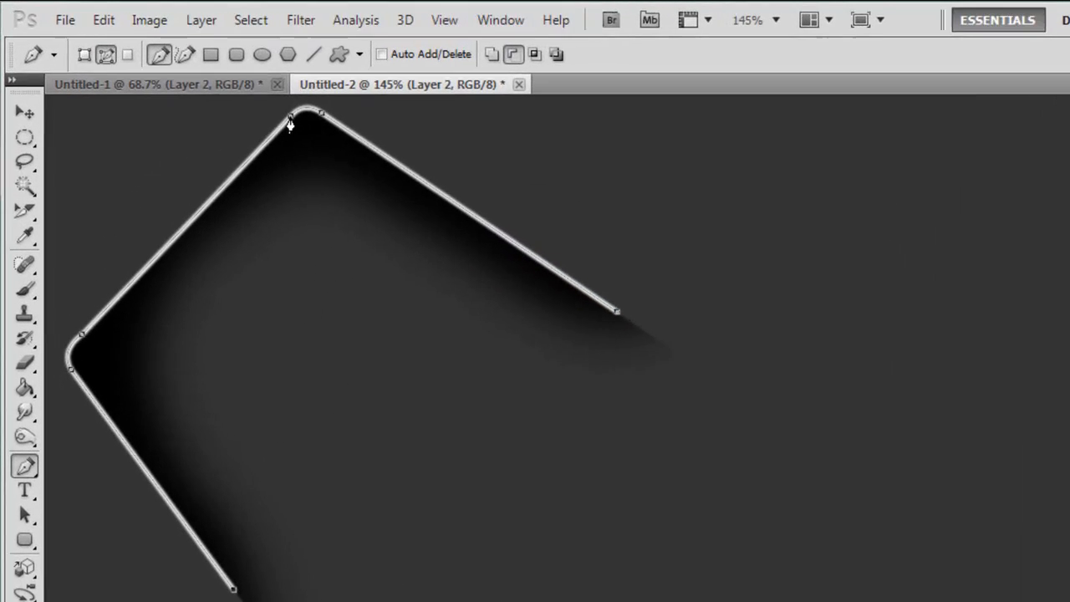
pyautogui.rightClick(213, 86)
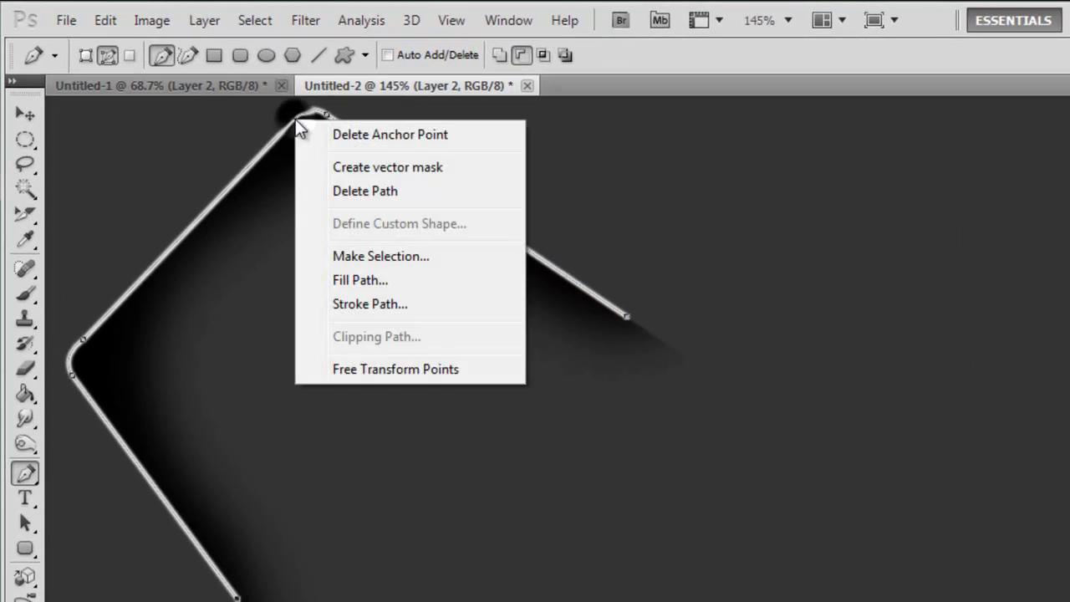
pyautogui.click(359, 198)
pyautogui.press('v')
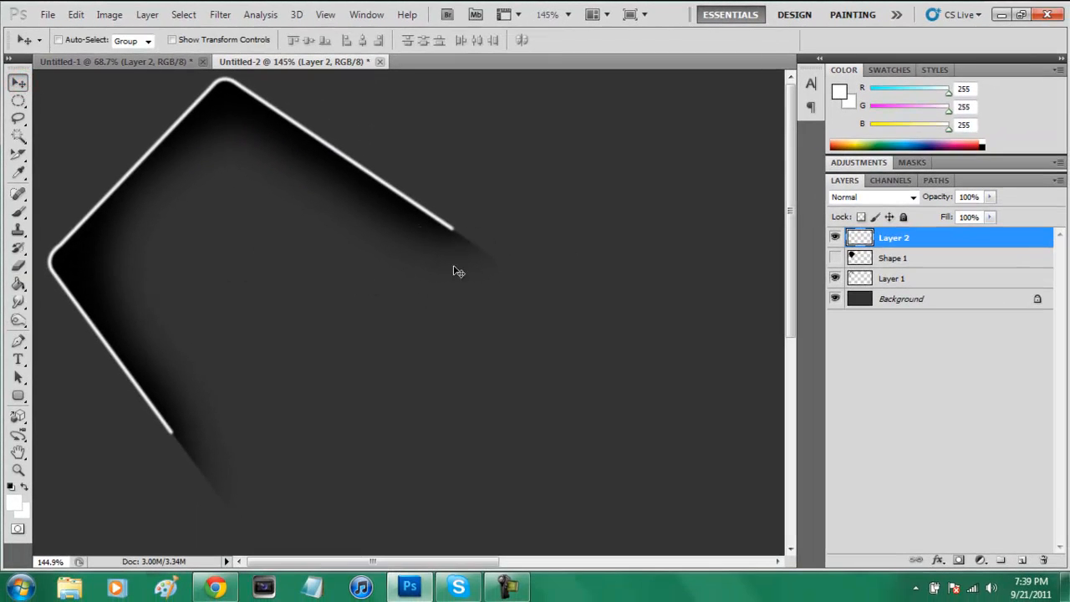
# Fade both ends of the white outline on Layer 2 with the soft 99 px Eraser
pyautogui.click(20, 267)
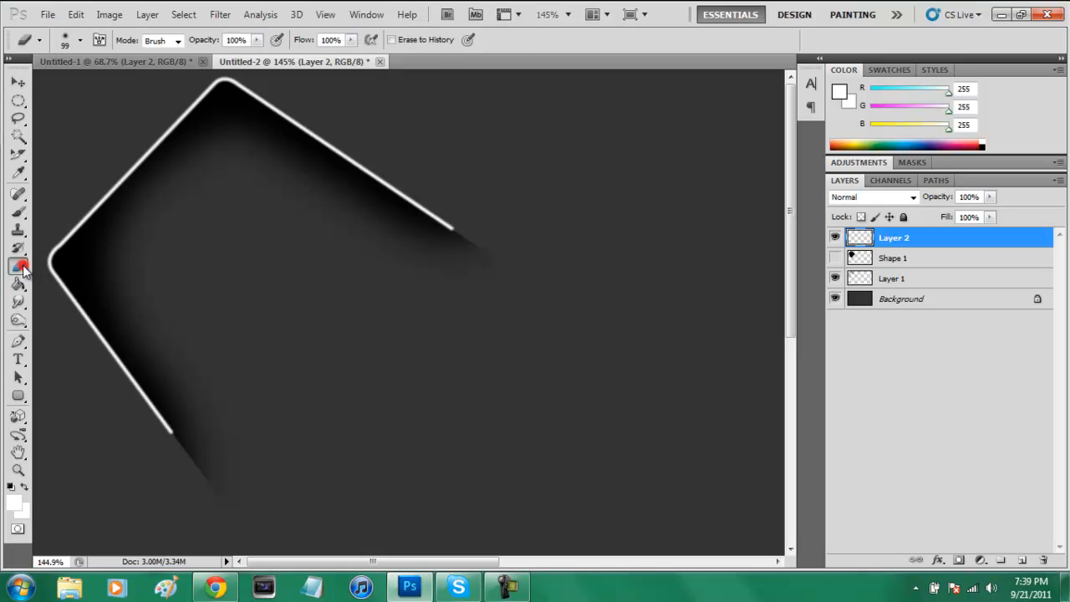
pyautogui.click(81, 40)
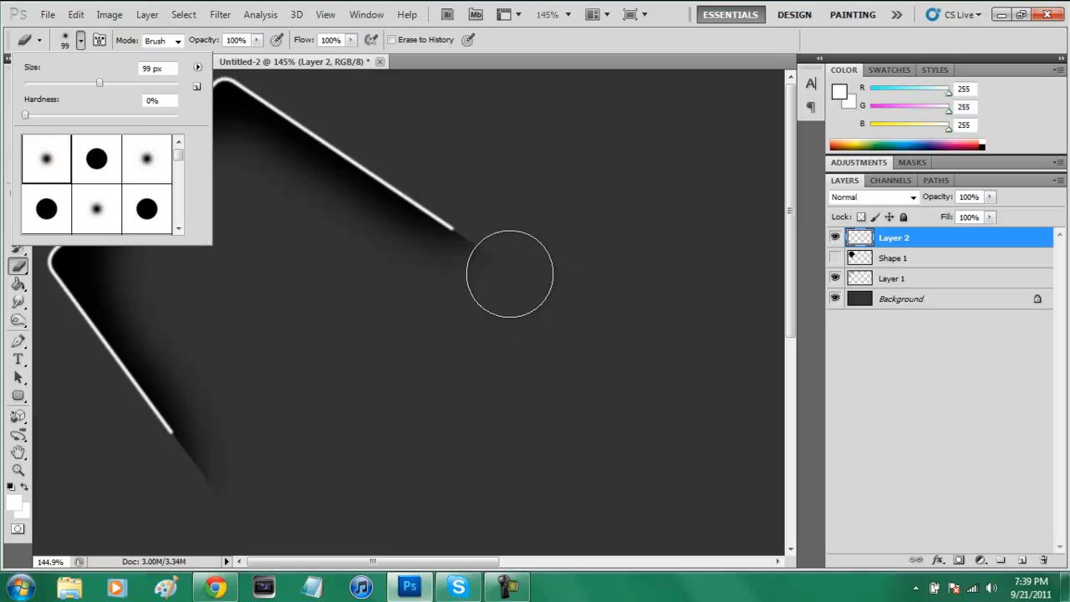
pyautogui.click(509, 273)
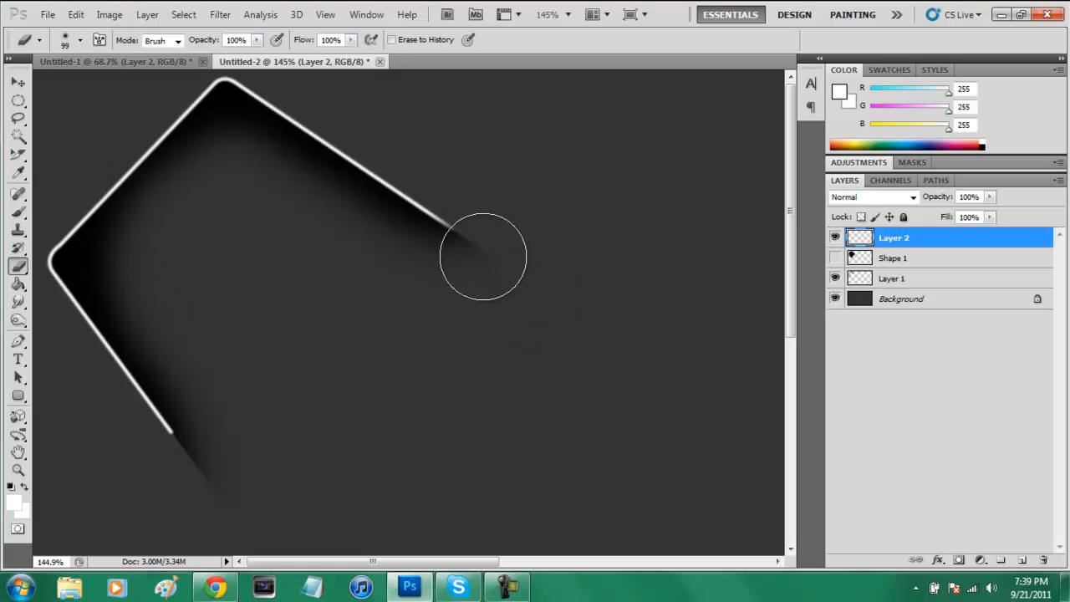
pyautogui.click(207, 483)
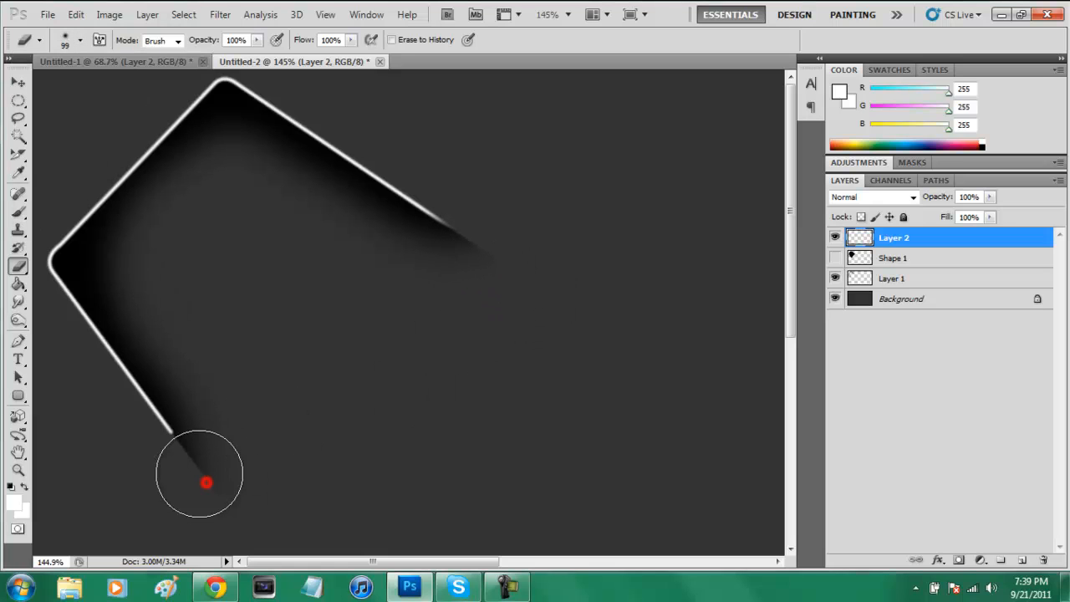
pyautogui.moveTo(206, 482)
pyautogui.mouseDown()
pyautogui.moveTo(181, 482)
pyautogui.moveTo(212, 468)
pyautogui.moveTo(188, 477)
pyautogui.mouseUp()
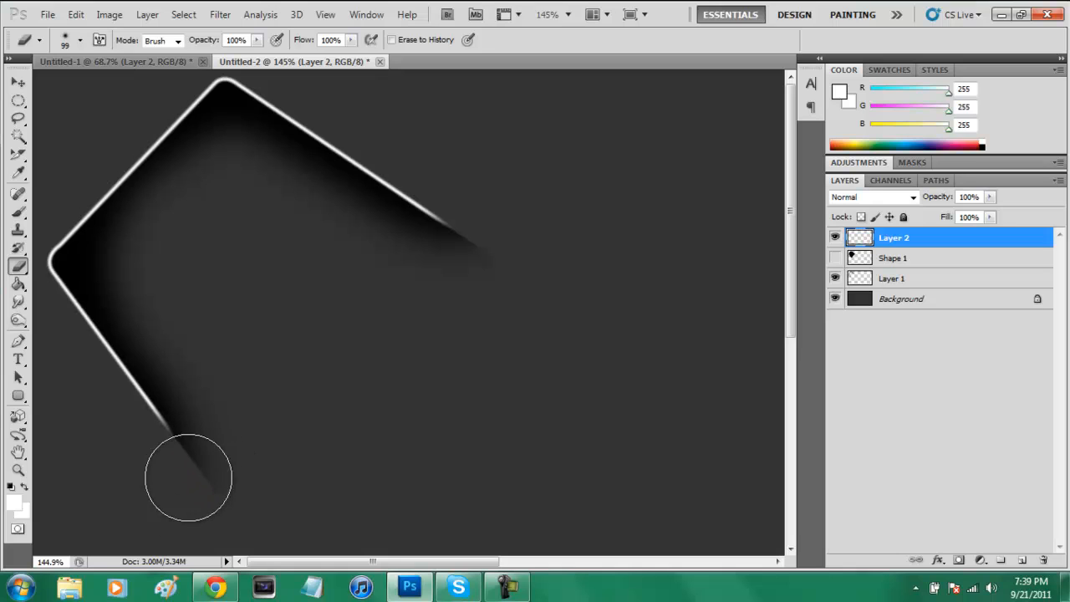
# On Layer 1, erase the black shading that extends past both ends of the white outline
pyautogui.click(916, 278)
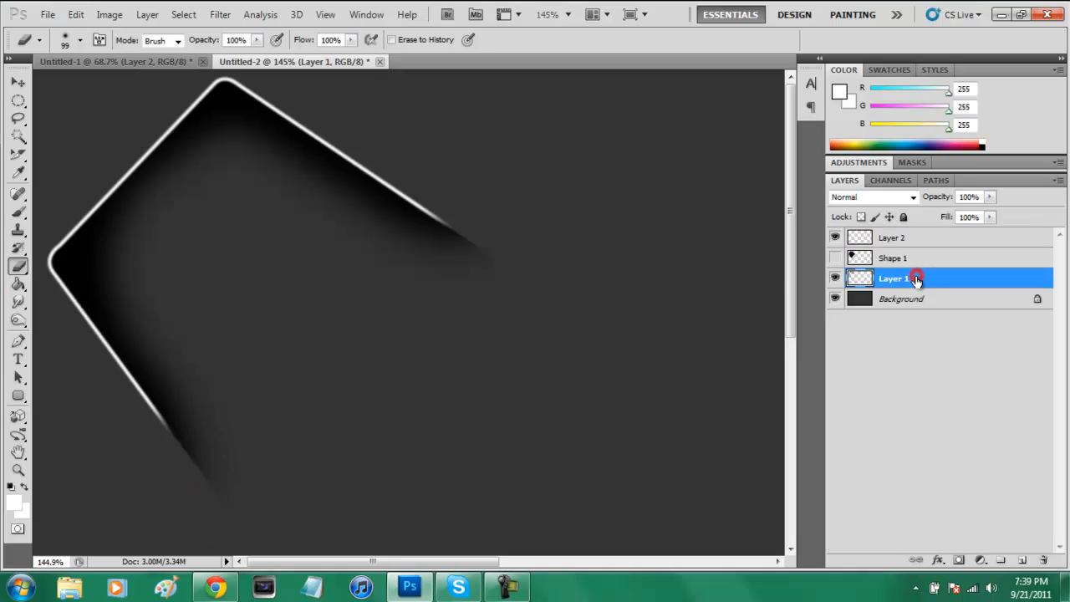
pyautogui.click(226, 479)
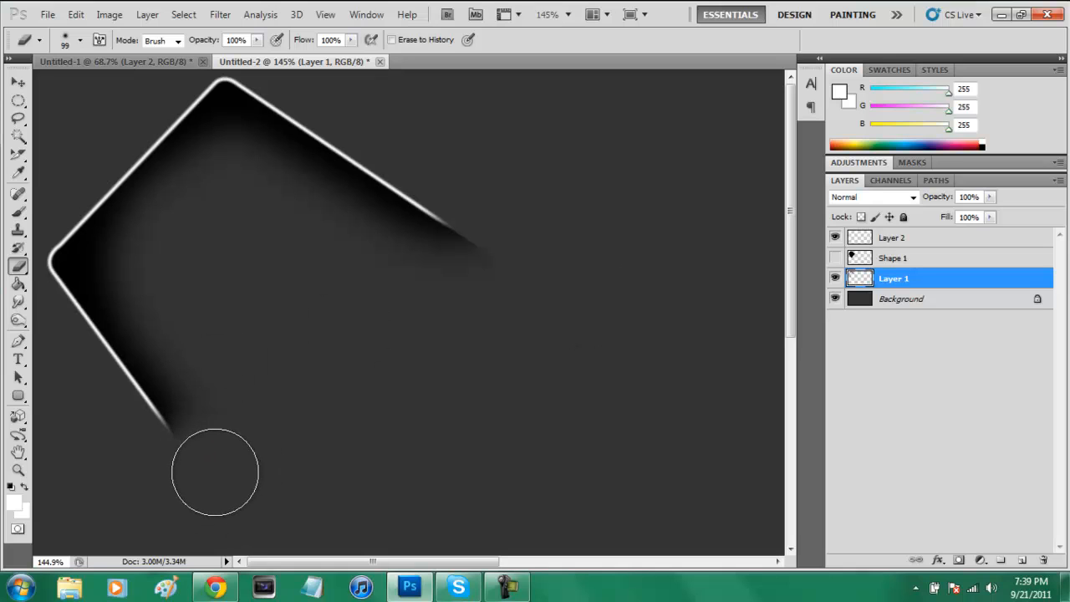
pyautogui.moveTo(522, 311)
pyautogui.mouseDown()
pyautogui.moveTo(505, 270)
pyautogui.moveTo(501, 298)
pyautogui.moveTo(506, 242)
pyautogui.moveTo(496, 223)
pyautogui.mouseUp()
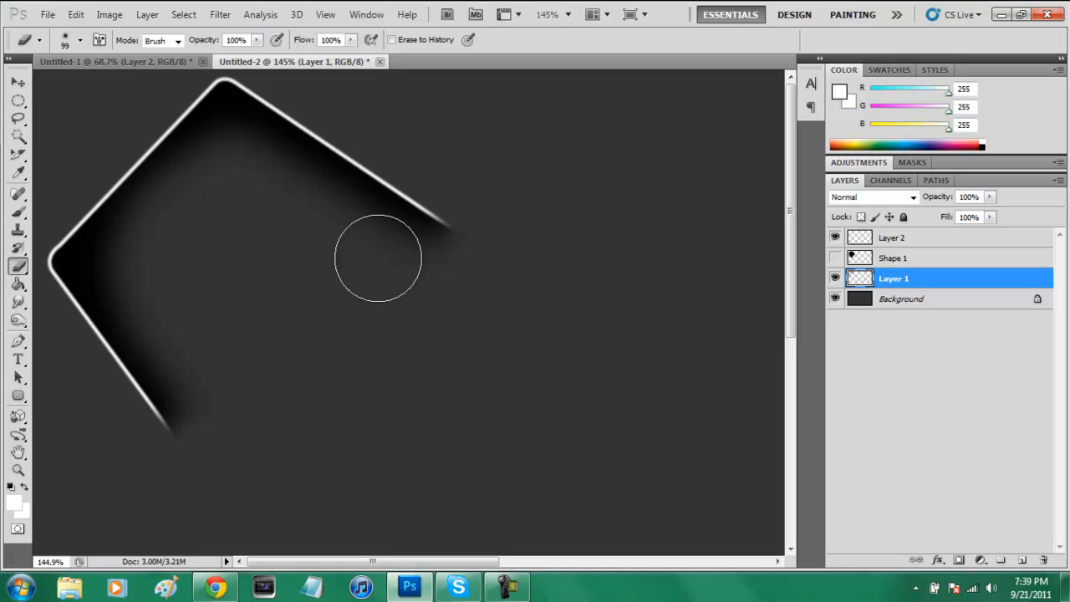
pyautogui.click(16, 81)
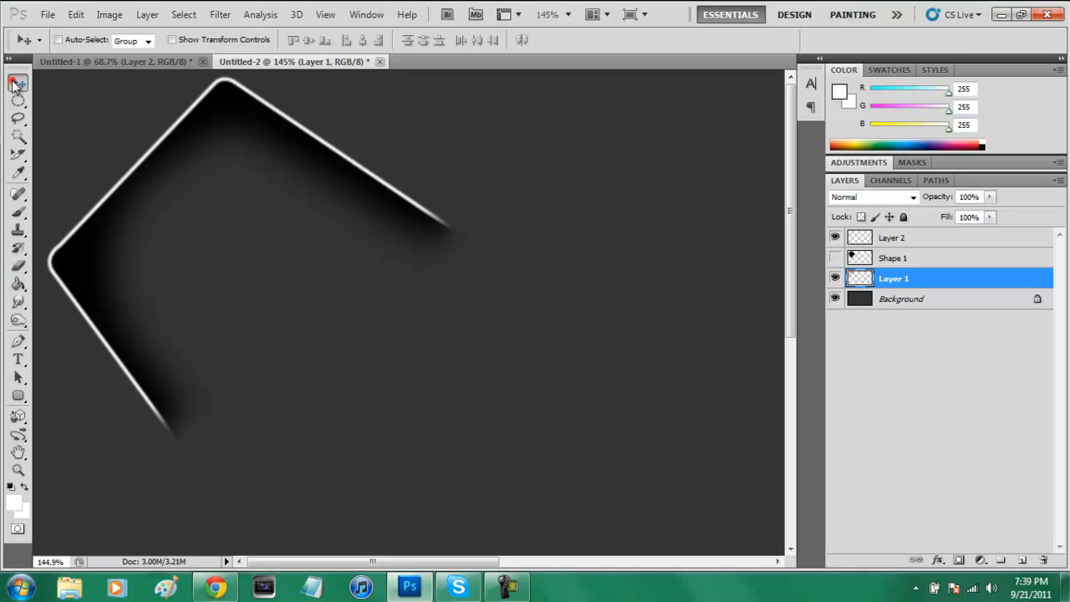
# Set the opacity of Layer 2 to 60%
pyautogui.click(907, 241)
pyautogui.click(990, 196)
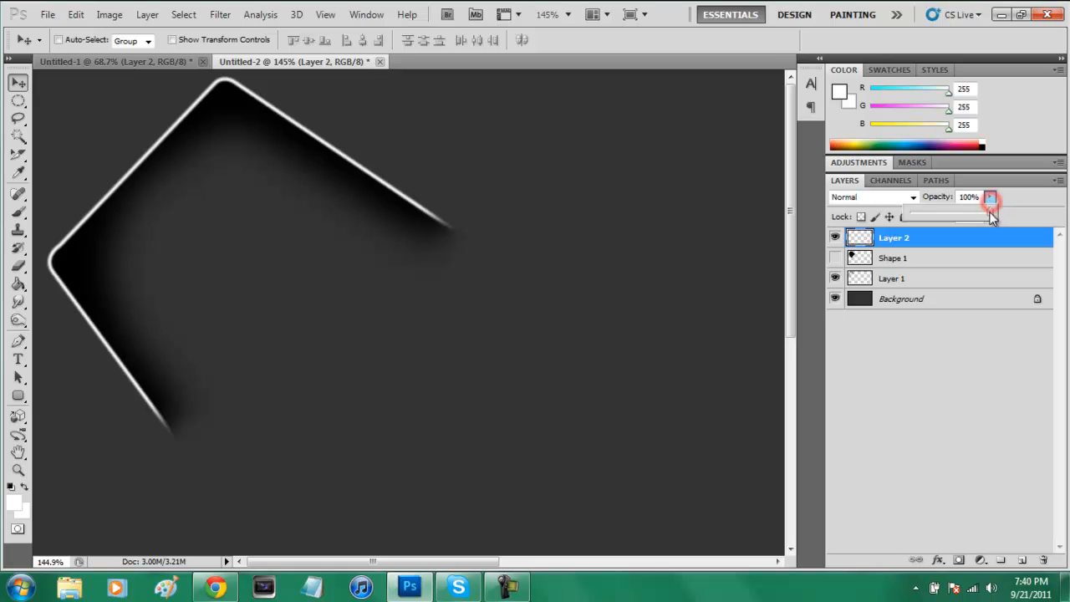
pyautogui.moveTo(989, 216); pyautogui.dragTo(961, 224)
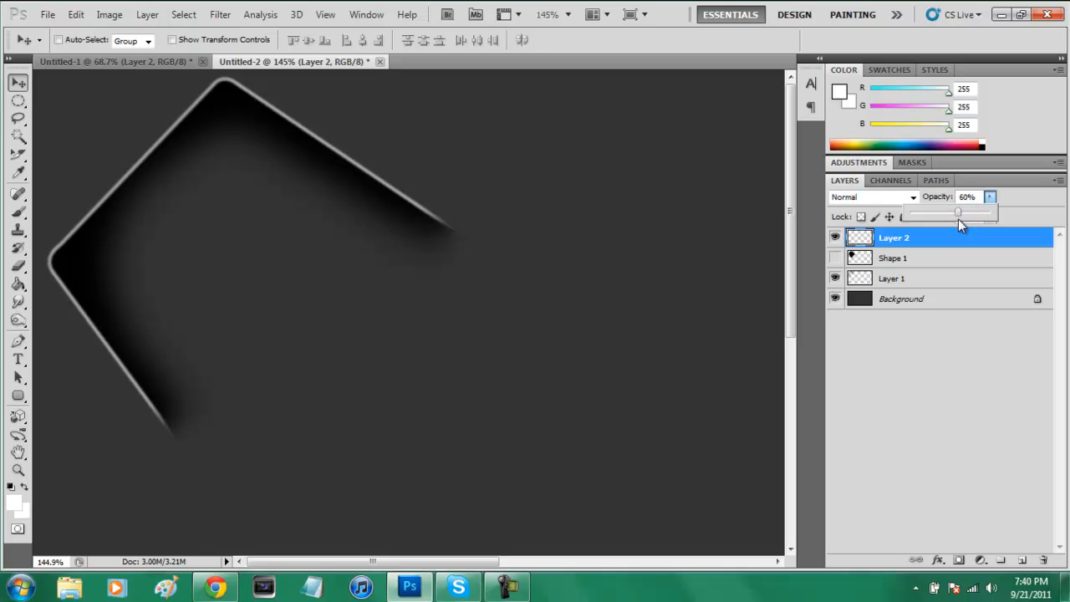
pyautogui.click(18, 84)
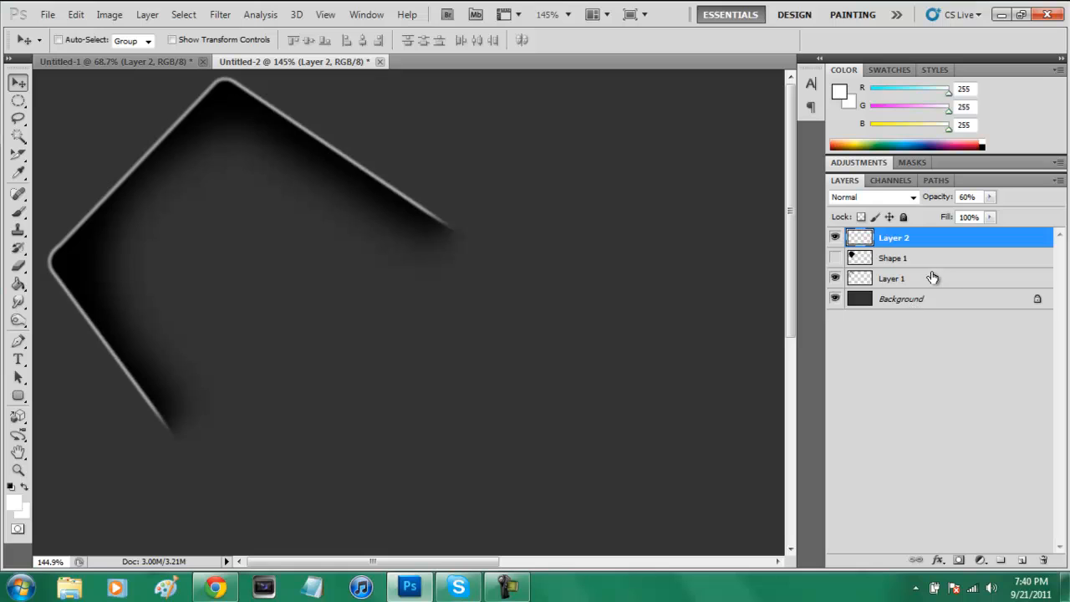
# Add a new layer above Layer 2 and set the brush size to 110 px
pyautogui.click(1020, 560)
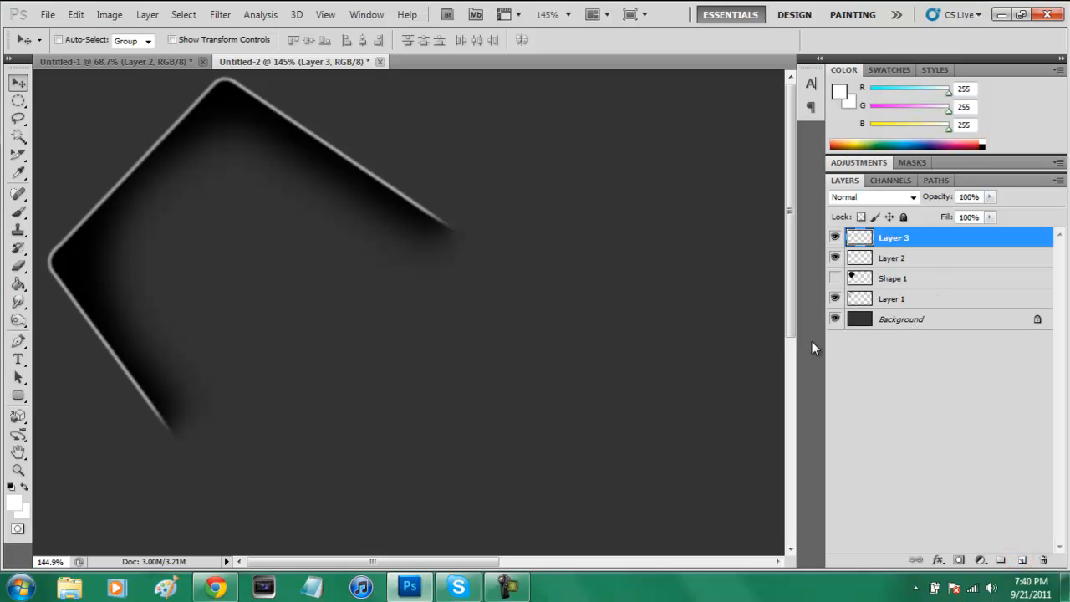
pyautogui.click(18, 214)
pyautogui.click(81, 40)
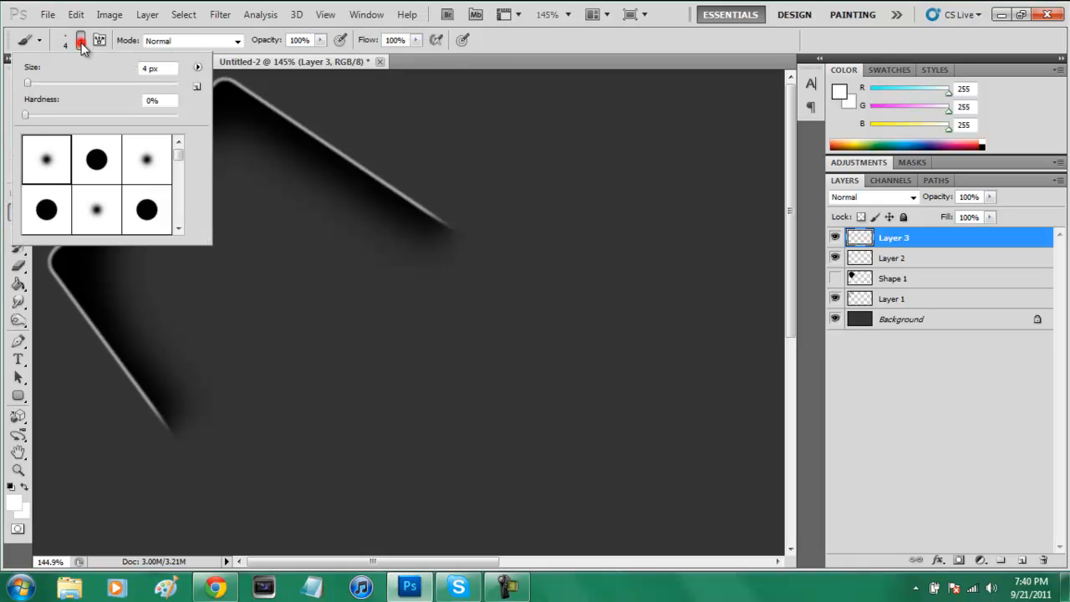
pyautogui.doubleClick(149, 69)
pyautogui.write('110')
pyautogui.click(850, 357)
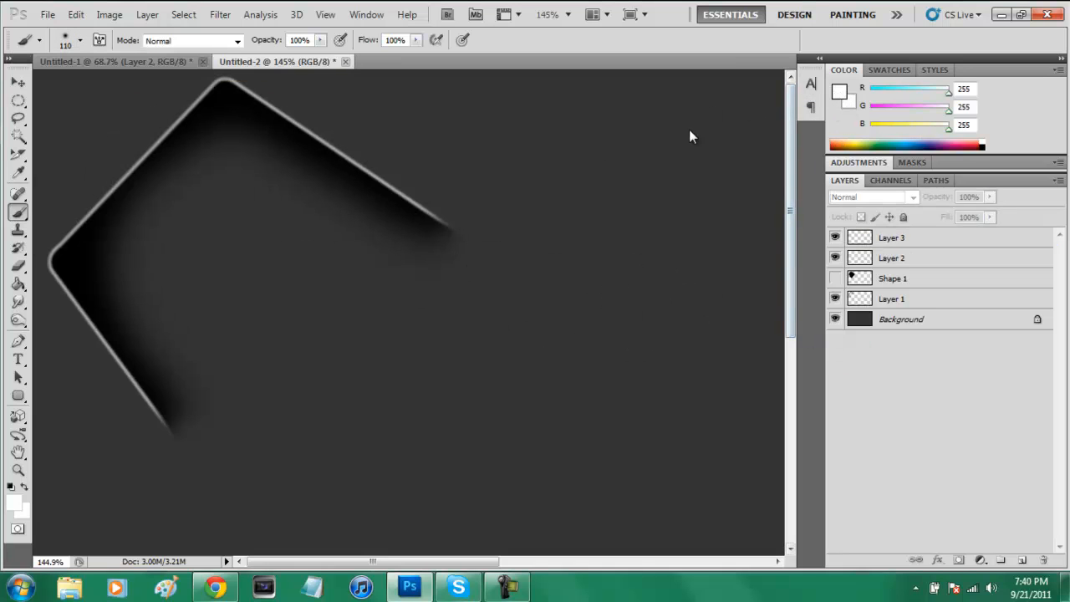
# On Layer 3, load the outline of Shape 1 as a selection and invert it
pyautogui.click(889, 241)
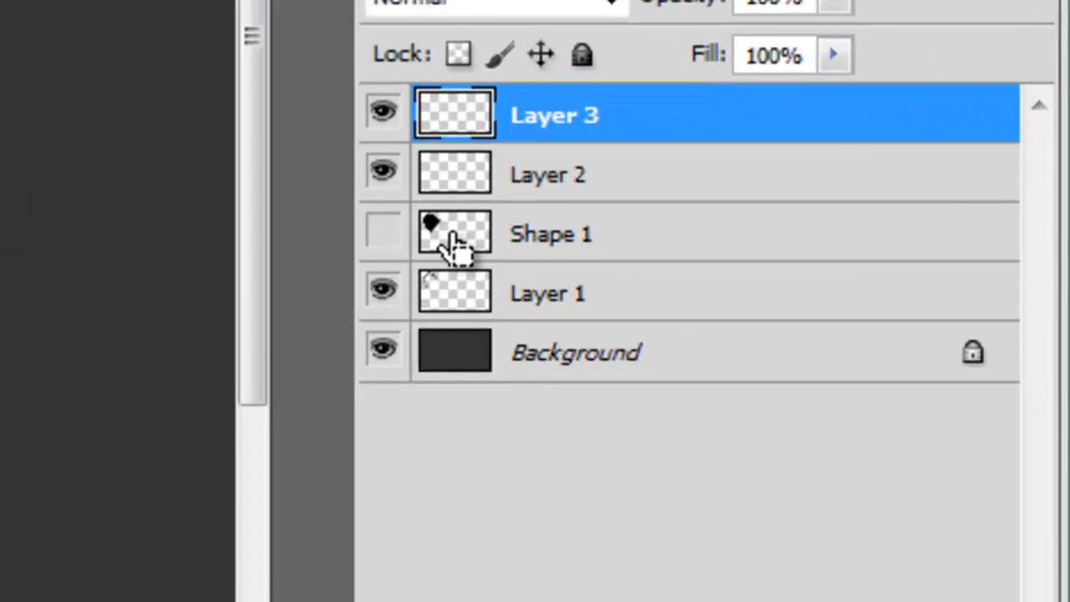
pyautogui.keyDown('ctrl'); pyautogui.click(859, 279); pyautogui.keyUp('ctrl')
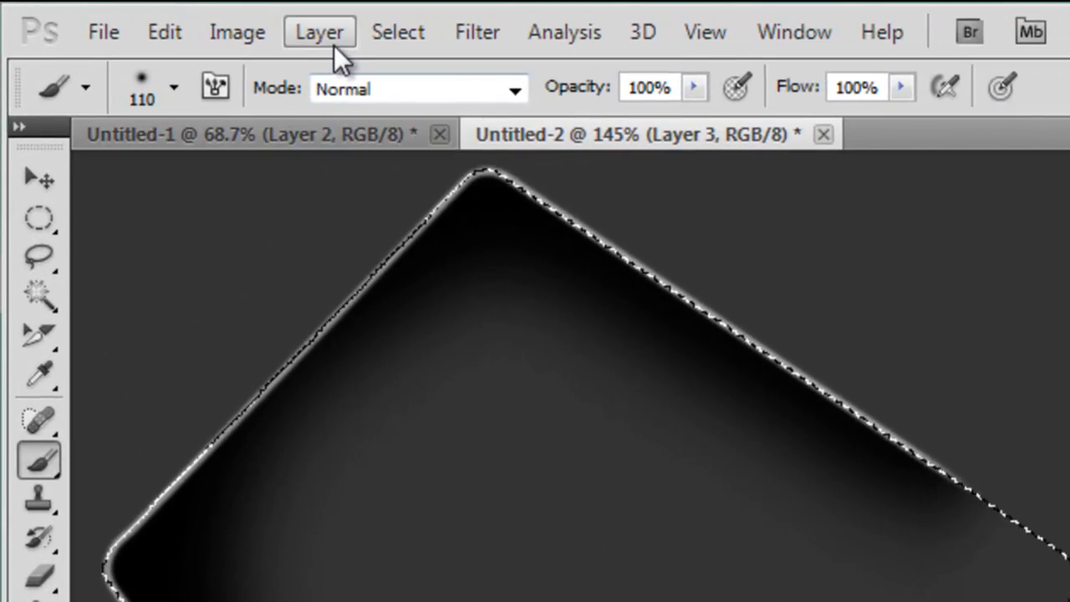
pyautogui.click(227, 19)
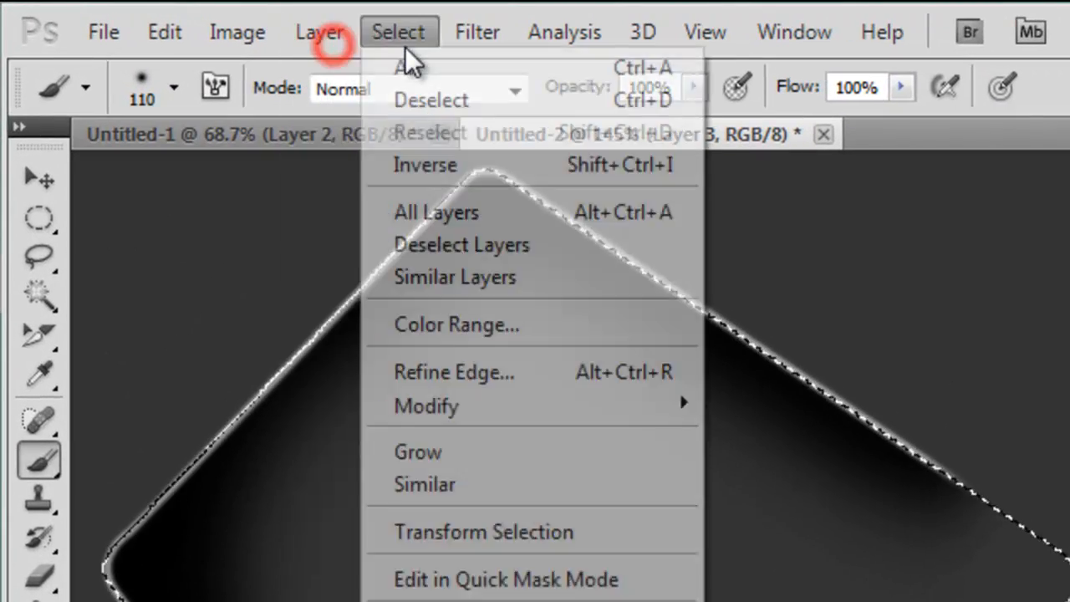
pyautogui.click(431, 164)
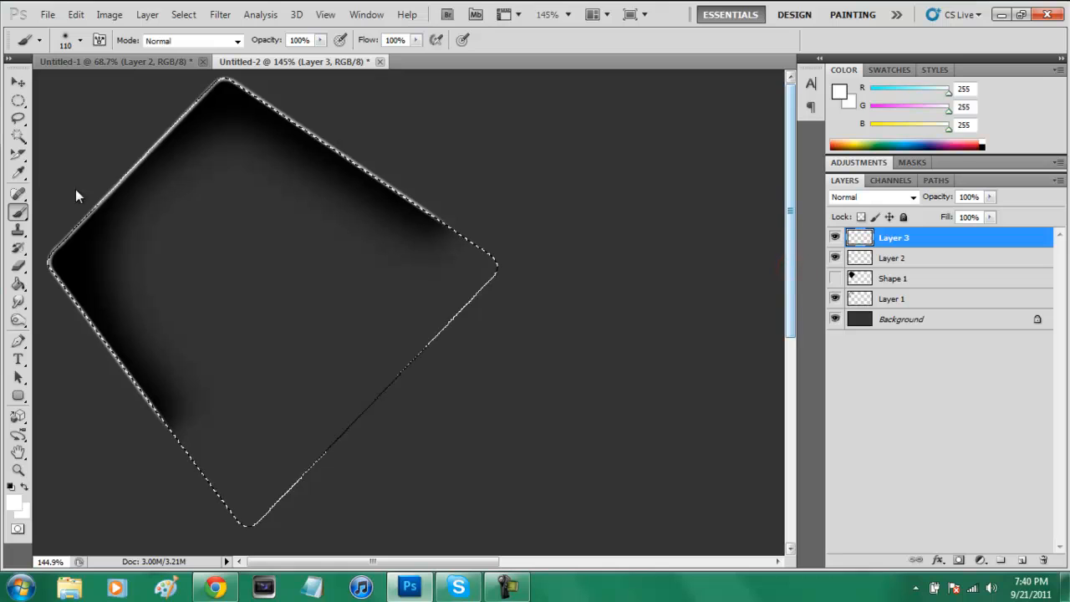
# Paint a soft white glow with the 110 px brush just outside the shape's white-outlined edges, and clear the selection
pyautogui.moveTo(363, 246)
pyautogui.mouseDown()
pyautogui.moveTo(401, 210)
pyautogui.moveTo(339, 183)
pyautogui.moveTo(293, 141)
pyautogui.moveTo(220, 122)
pyautogui.moveTo(187, 132)
pyautogui.moveTo(136, 186)
pyautogui.moveTo(84, 273)
pyautogui.moveTo(156, 391)
pyautogui.moveTo(305, 394)
pyautogui.mouseUp()
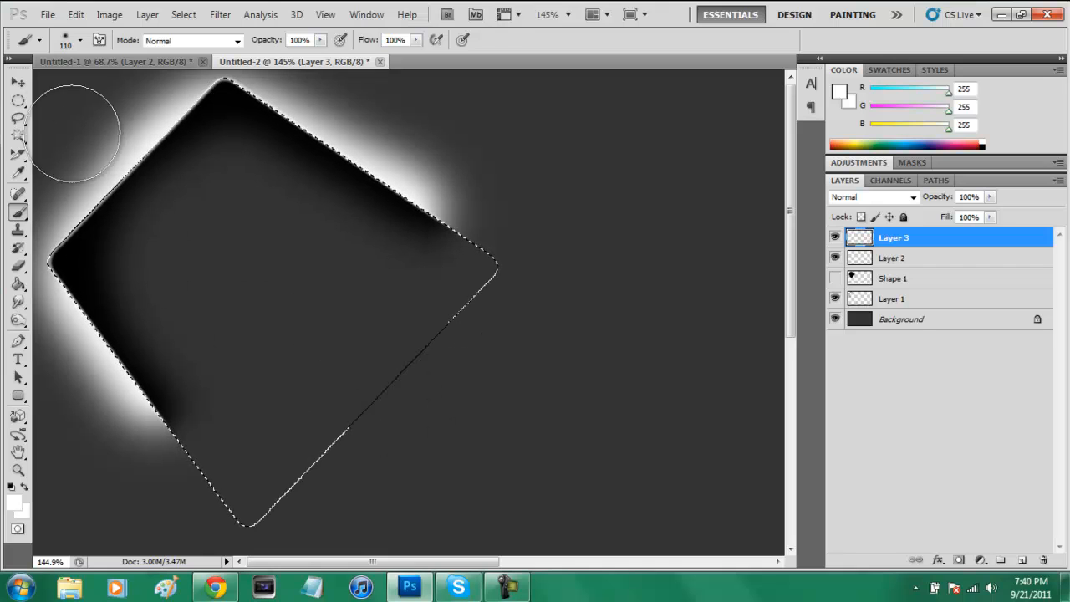
pyautogui.click(18, 82)
pyautogui.hotkey('ctrl', 'd')
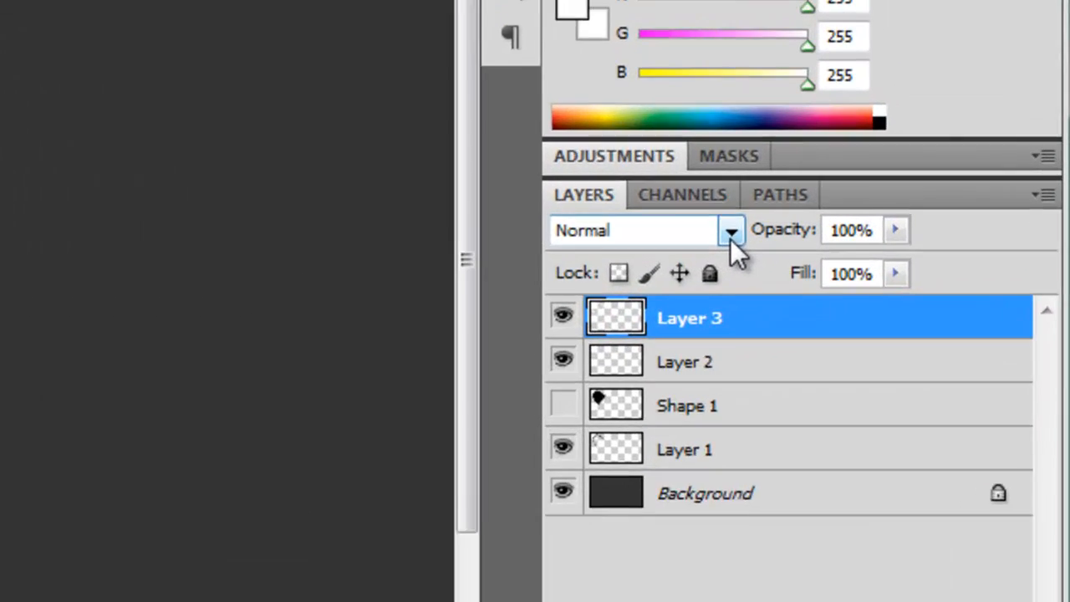
# Set Layer 3's blend mode to Overlay and its opacity to 90%
pyautogui.click(911, 198)
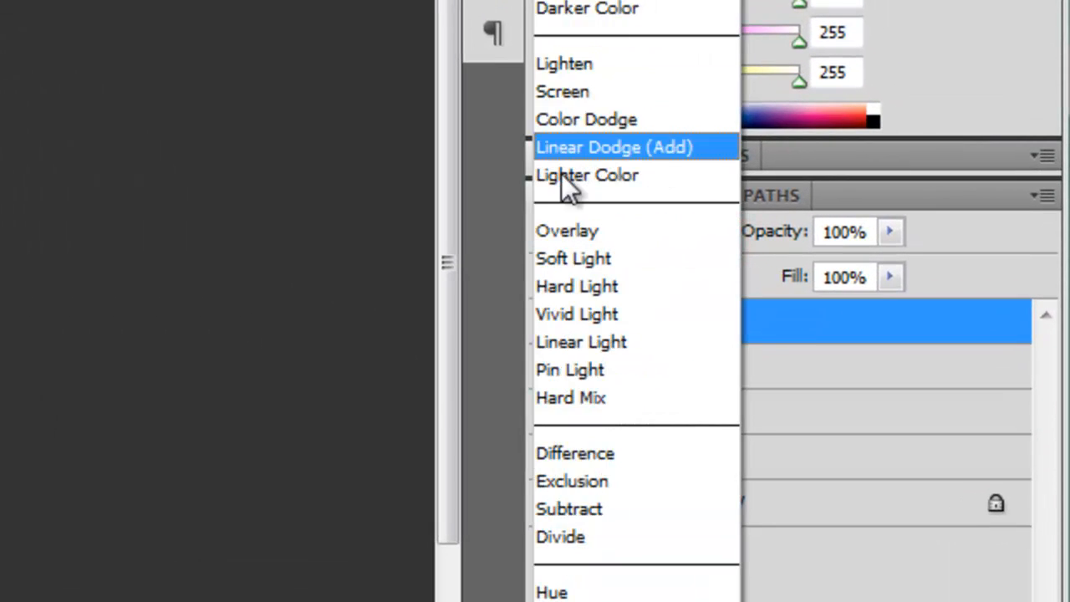
pyautogui.click(556, 231)
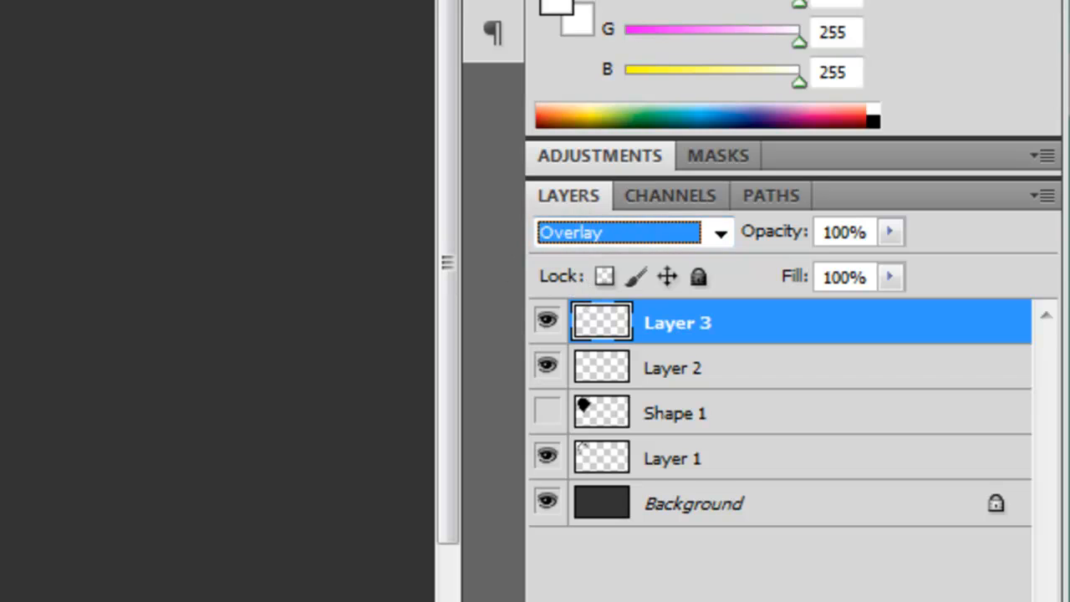
pyautogui.click(889, 232)
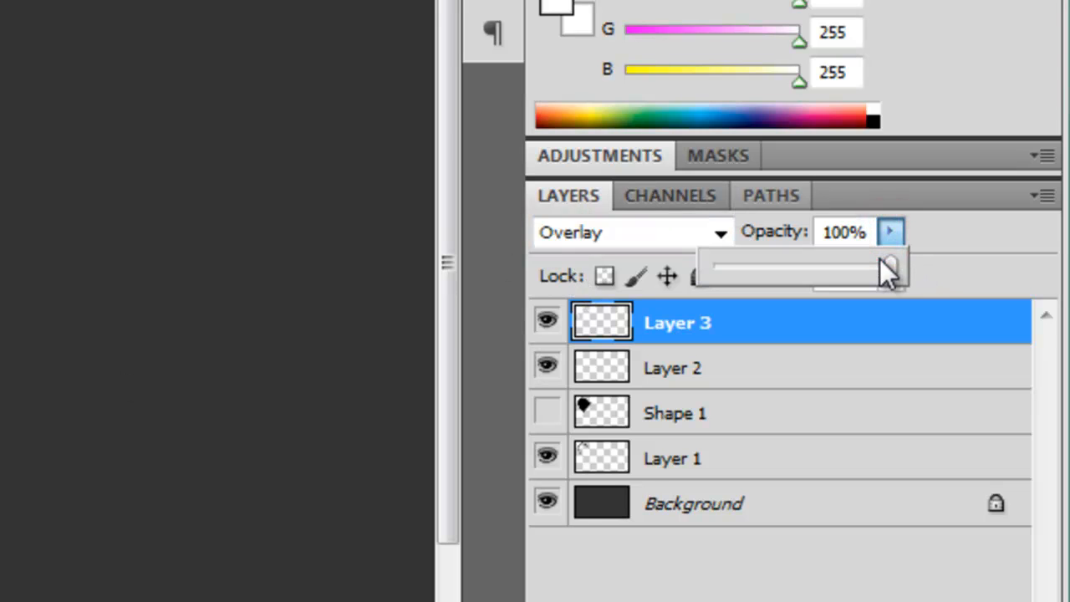
pyautogui.moveTo(886, 268); pyautogui.dragTo(874, 264)
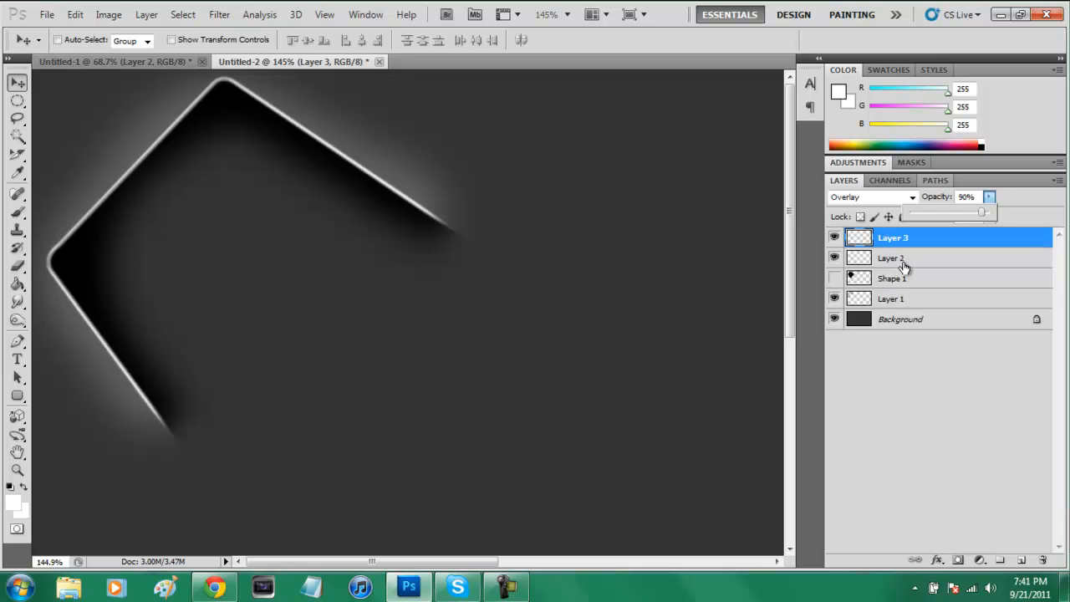
# Reduce the opacity of Layer 2 to 25% and leave no layer selected
pyautogui.click(898, 260)
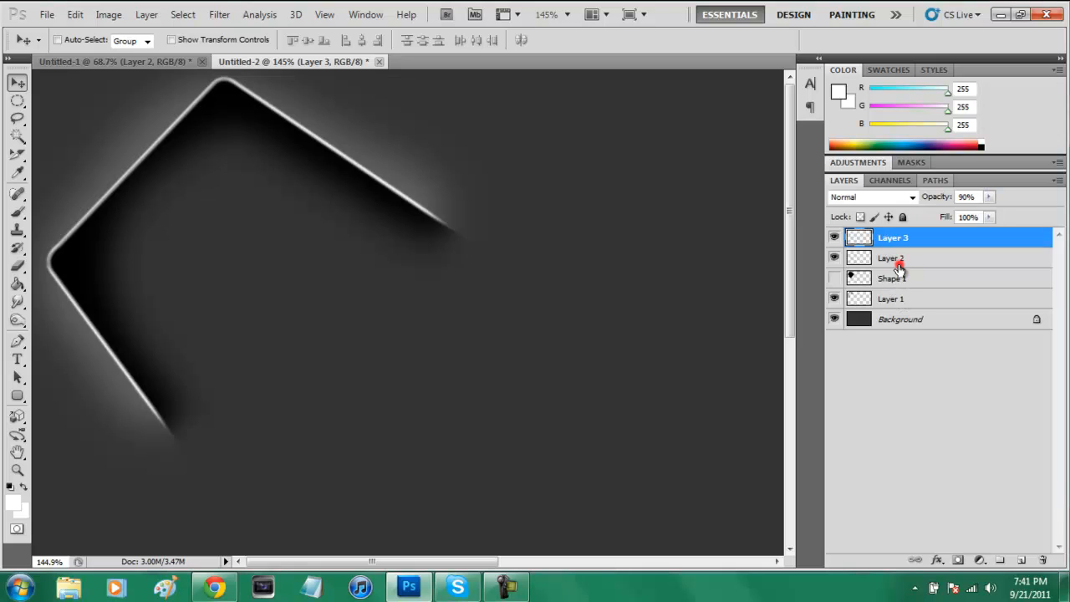
pyautogui.click(989, 197)
pyautogui.moveTo(975, 216); pyautogui.dragTo(961, 230)
pyautogui.click(968, 197)
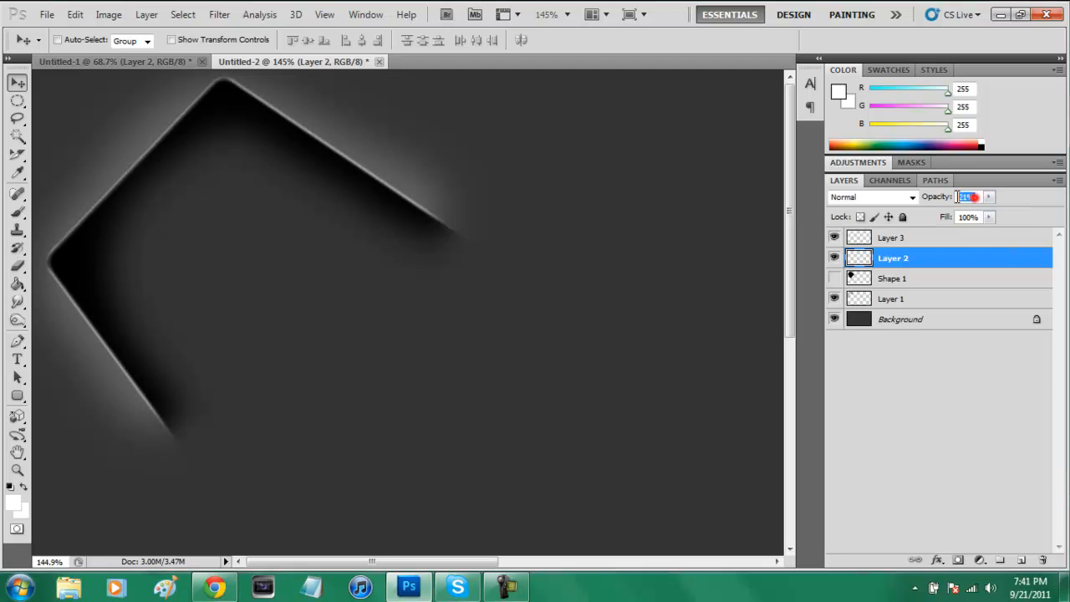
pyautogui.write('25')
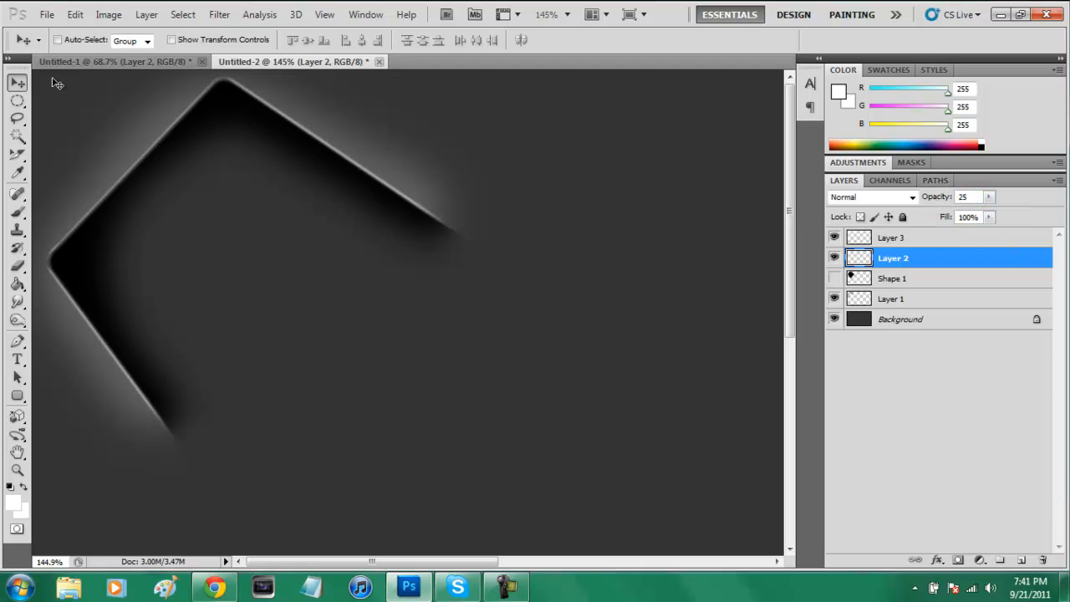
pyautogui.click(18, 82)
pyautogui.click(902, 332)
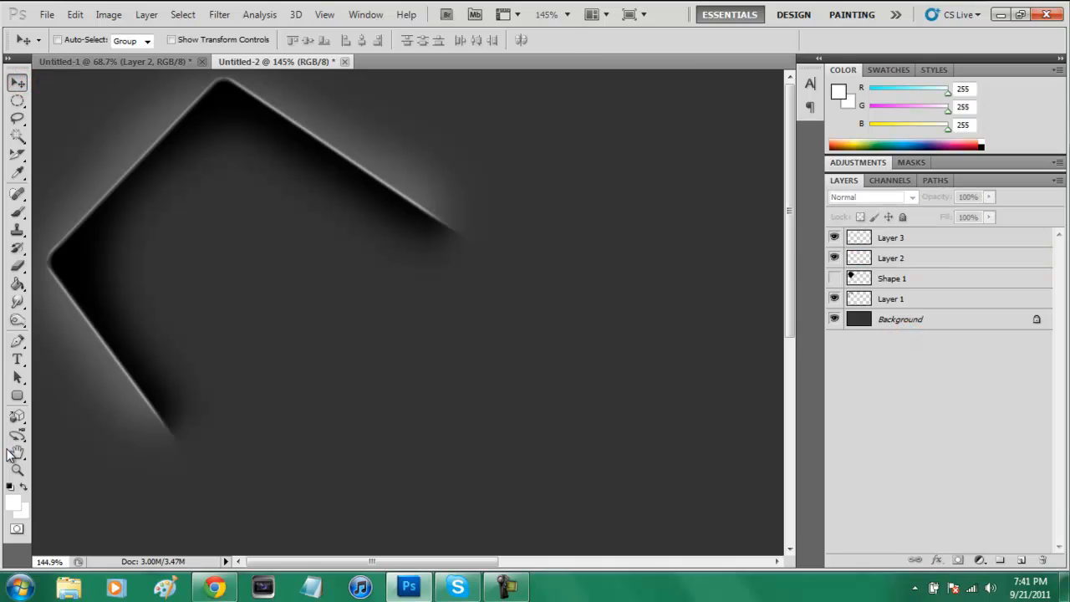
# Compare the shape on the full Untitled-2 canvas with the version in the Untitled-1 document
pyautogui.click(18, 470)
pyautogui.rightClick(368, 390)
pyautogui.click(420, 402)
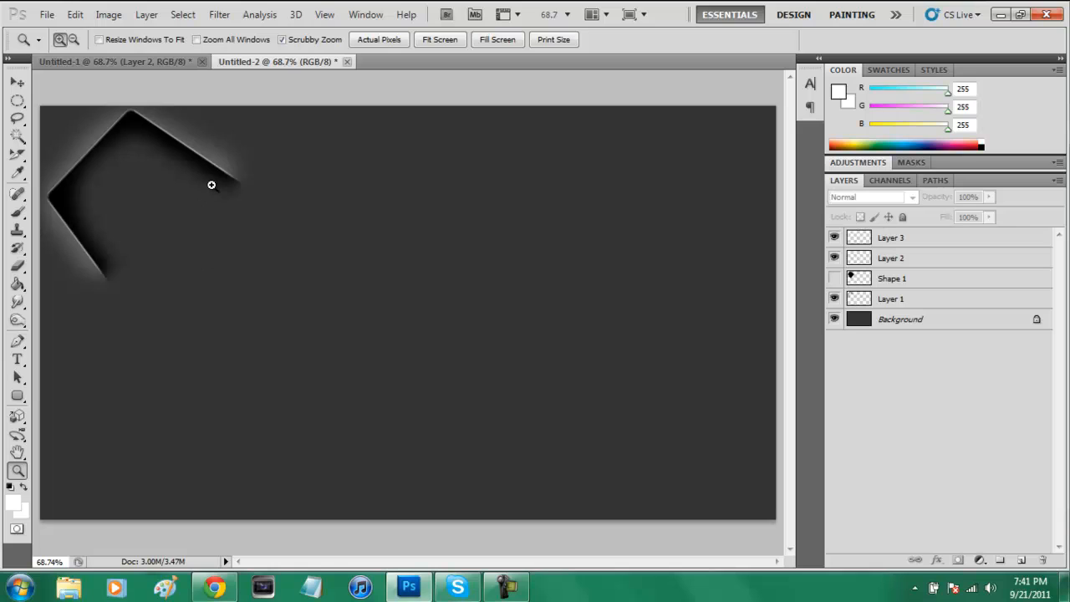
pyautogui.click(131, 66)
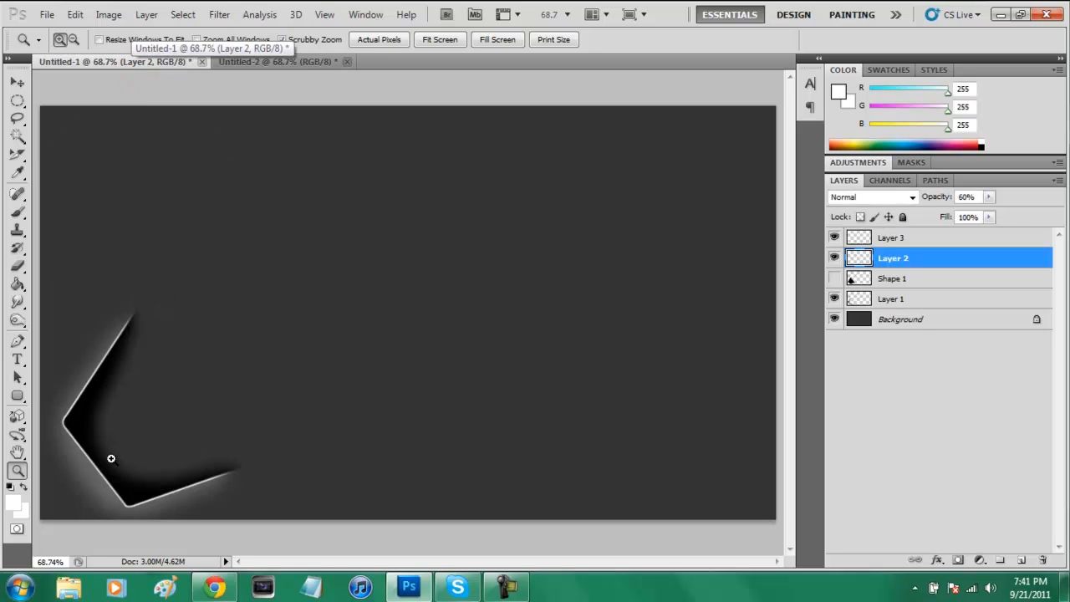
pyautogui.click(253, 61)
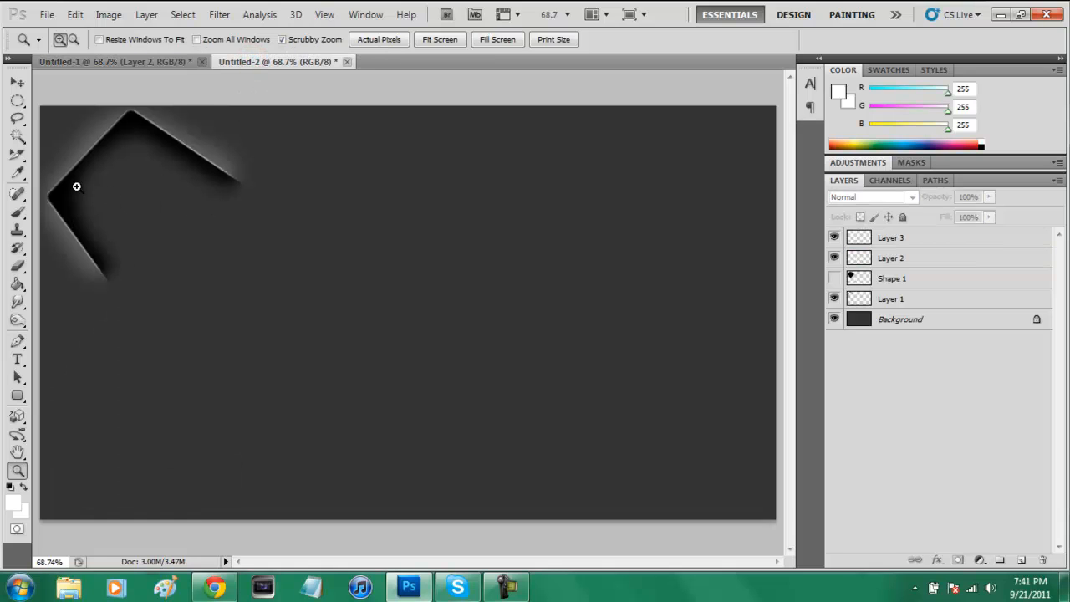
pyautogui.moveTo(77, 187); pyautogui.dragTo(148, 251)
pyautogui.rightClick(148, 255)
pyautogui.click(155, 265)
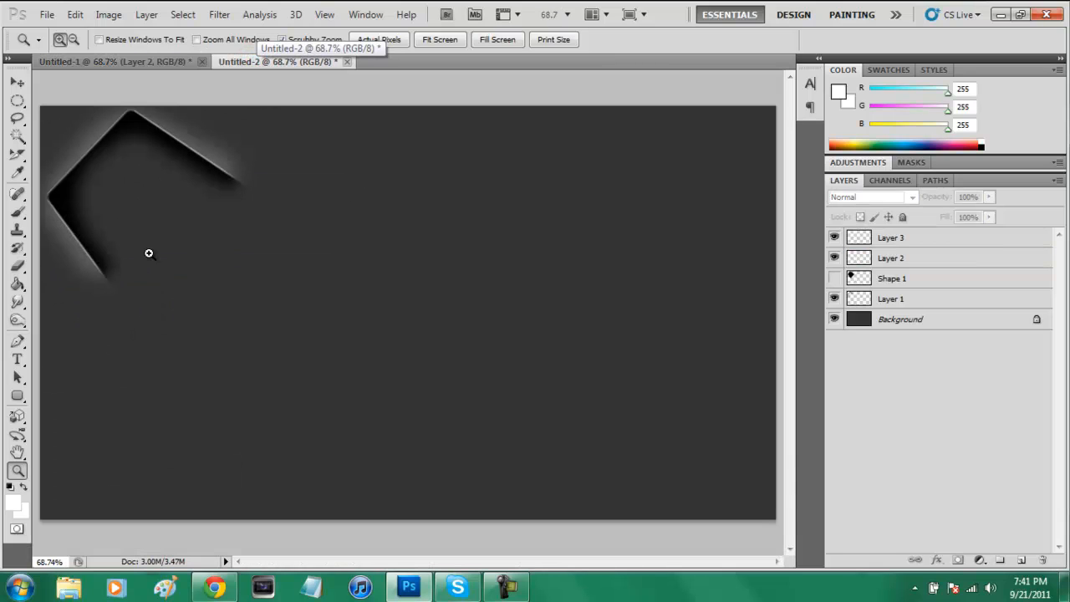
pyautogui.hotkey('ctrl', 'Tab')
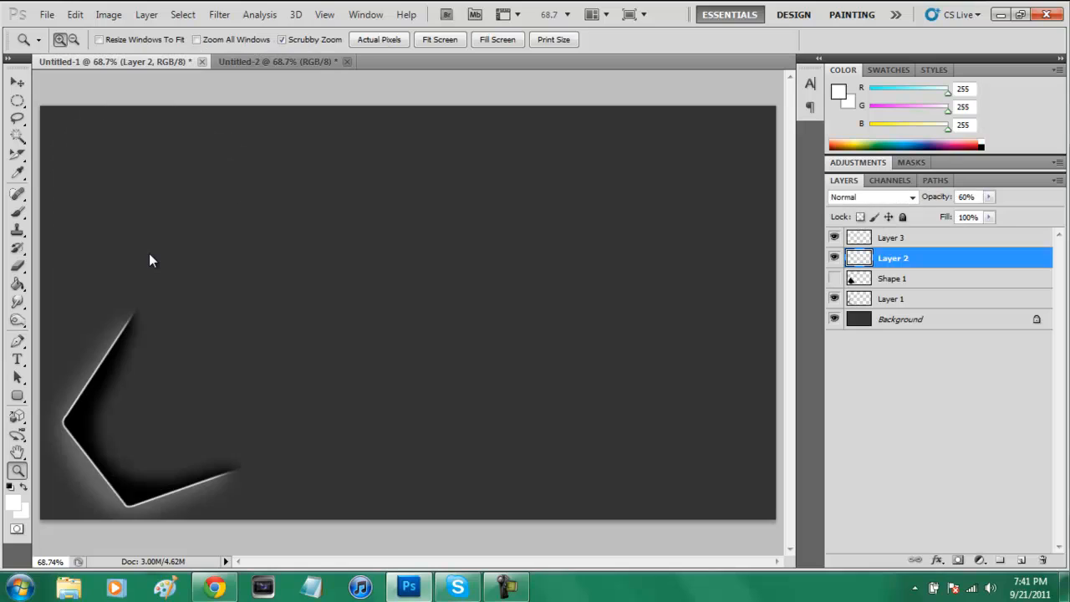